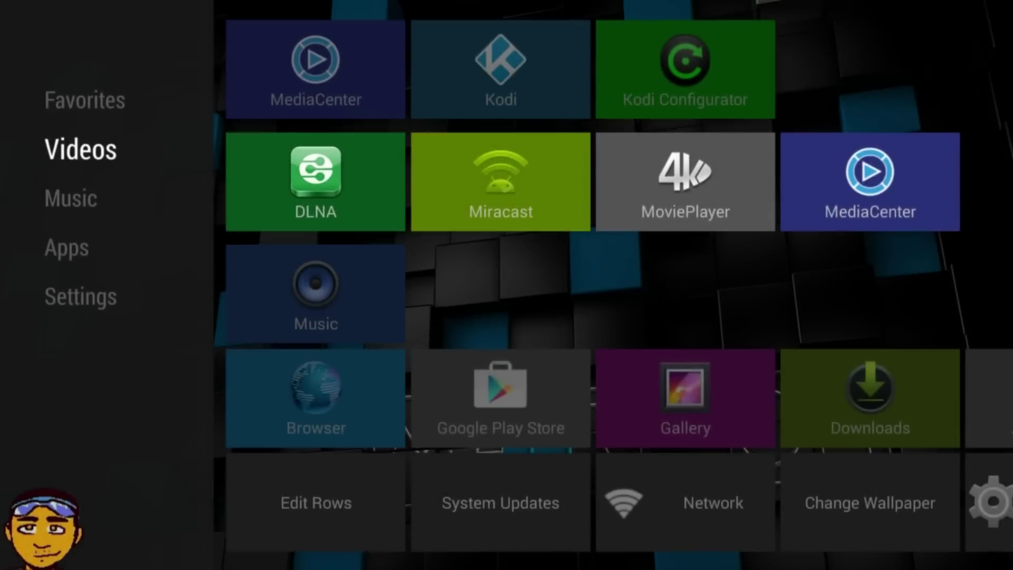
key(Up)
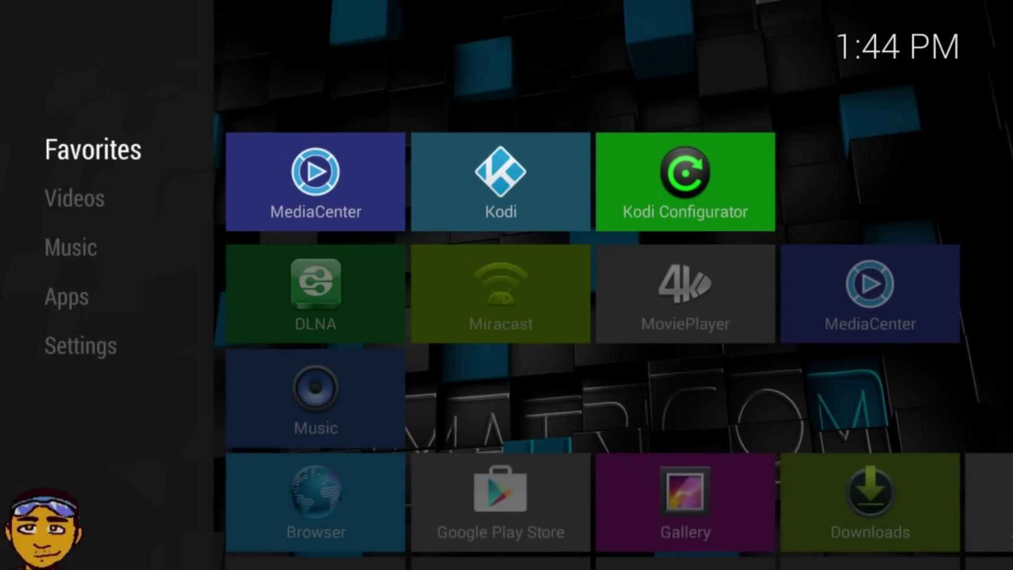
- Open the G-Box Q's own Settings screen from the launcher's Settings row
key(Down)
key(Down)
key(Down)
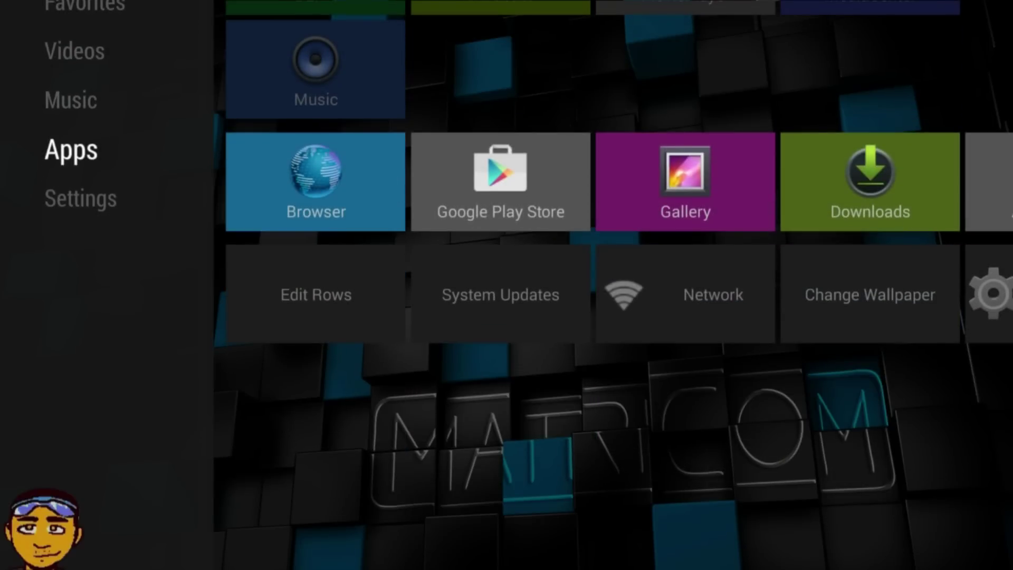
key(Down)
key(Right)
key(Right)
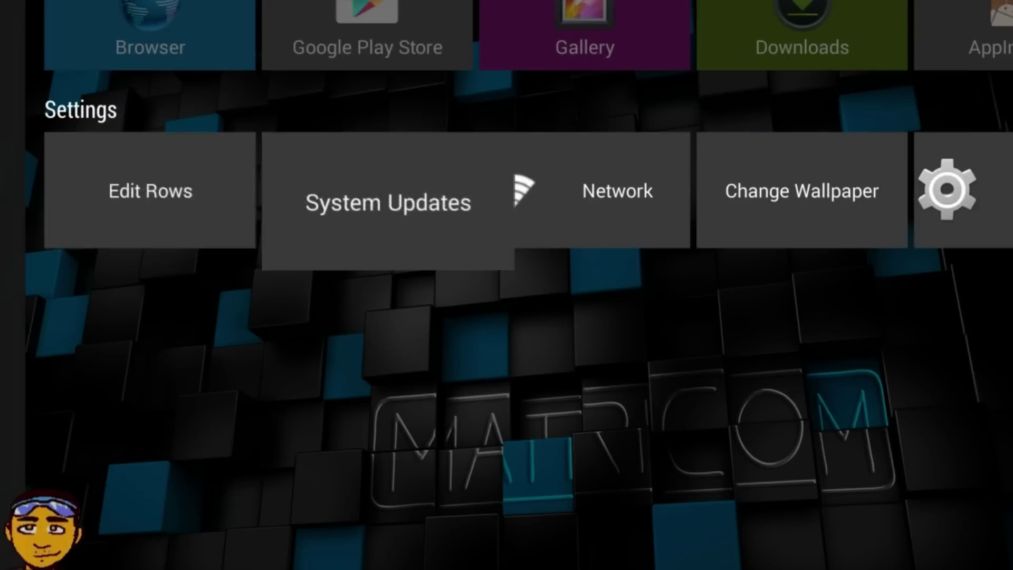
key(Right)
key(Right)
key(Right)
key(Right)
key(Left)
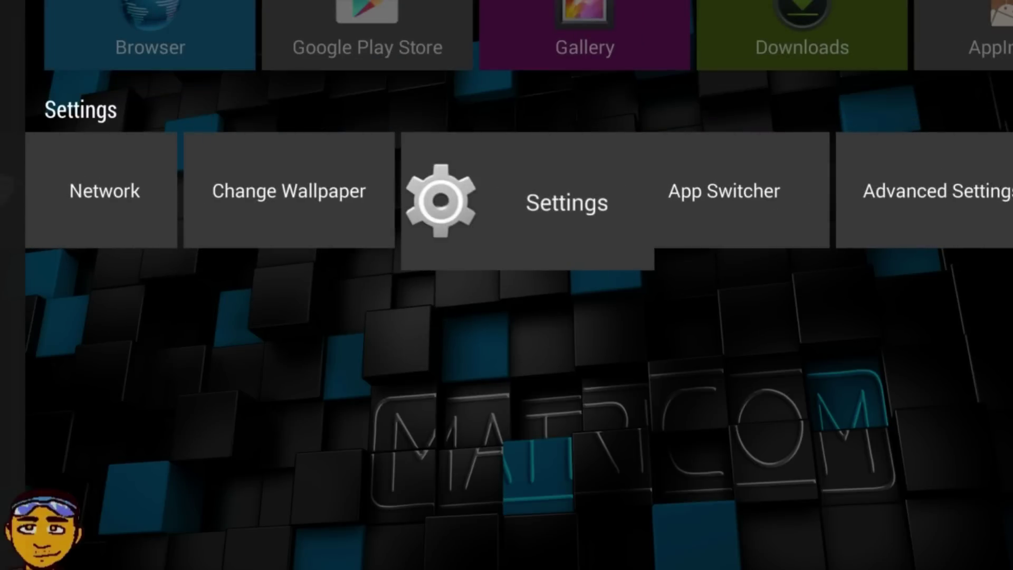
key(Return)
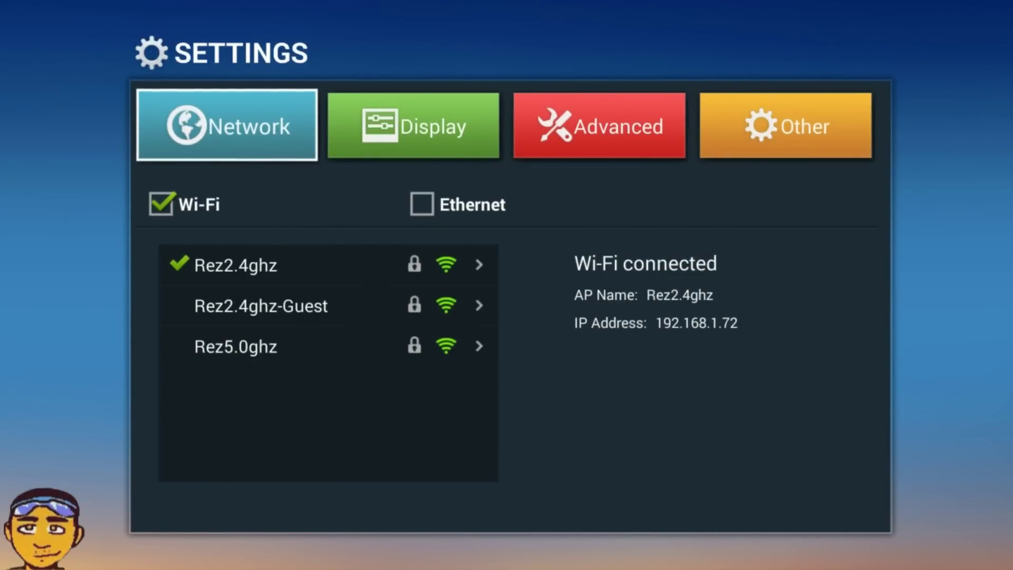
- Back out and open Advanced Settings to reach the full Android Settings list
key(Escape)
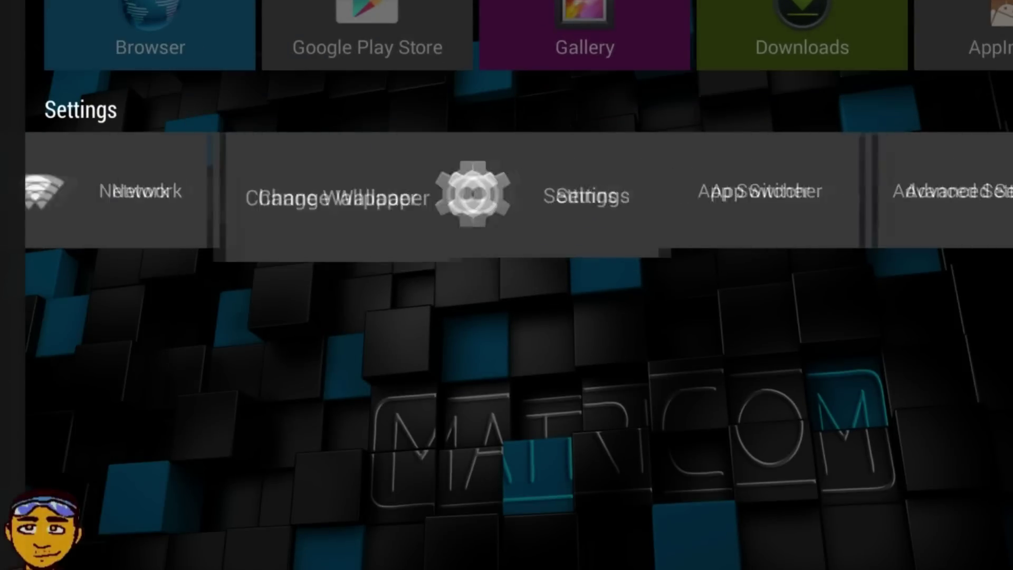
key(Right)
key(Right)
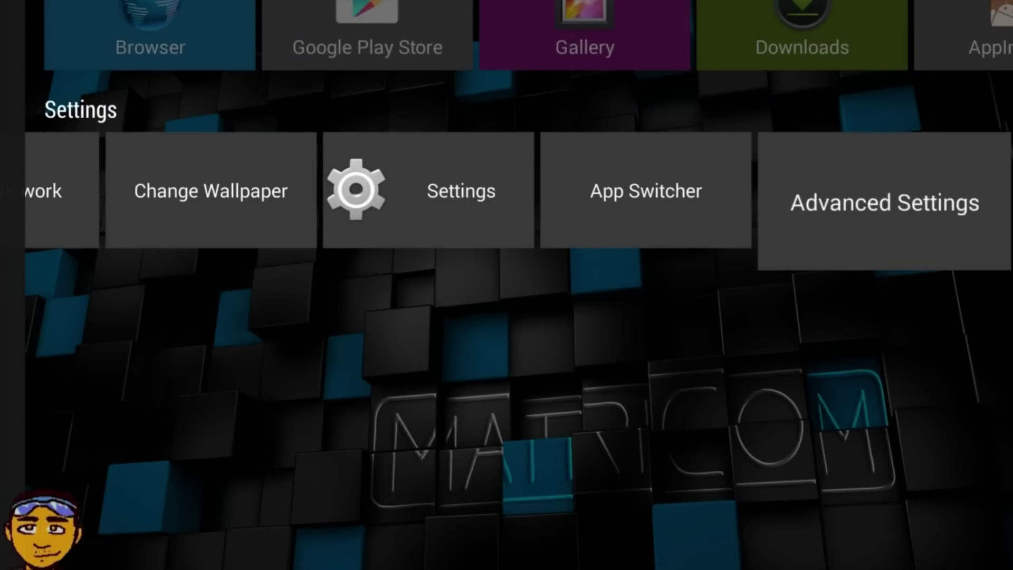
key(Return)
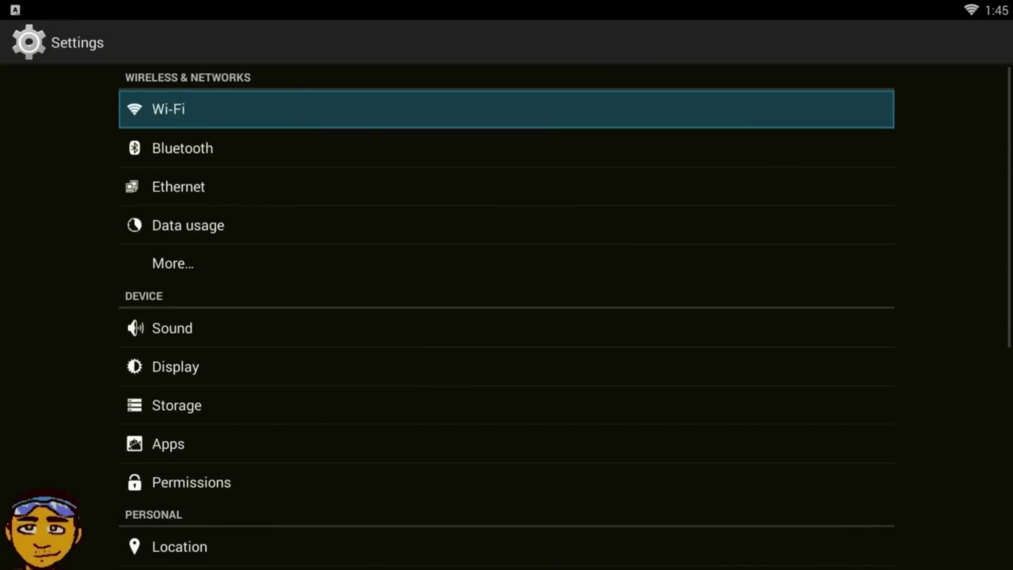
- Open Kodi's app info from the Apps list in Android Settings
key(Down)
key(Down)
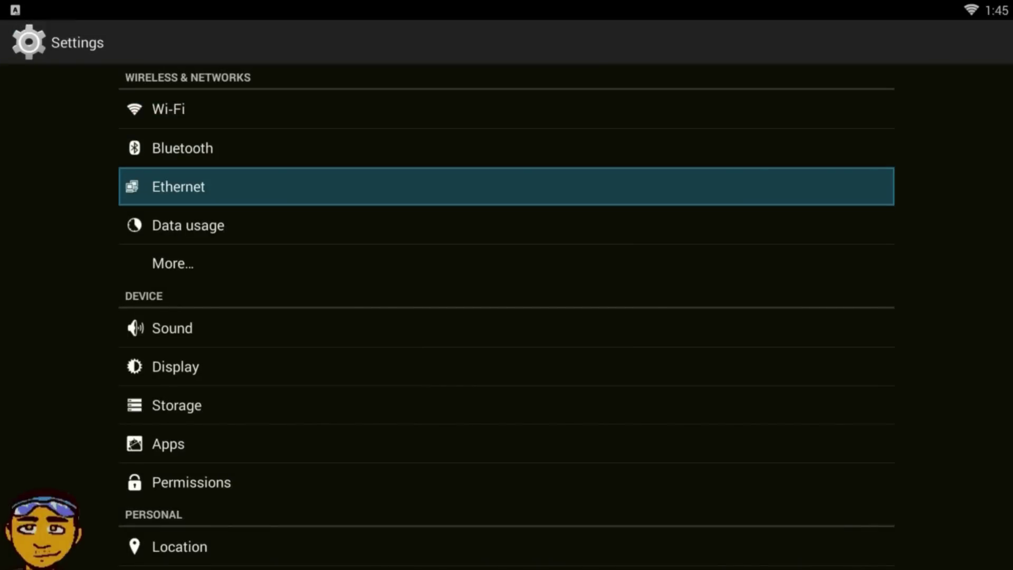
key(Down)
key(Down)
key(Down)
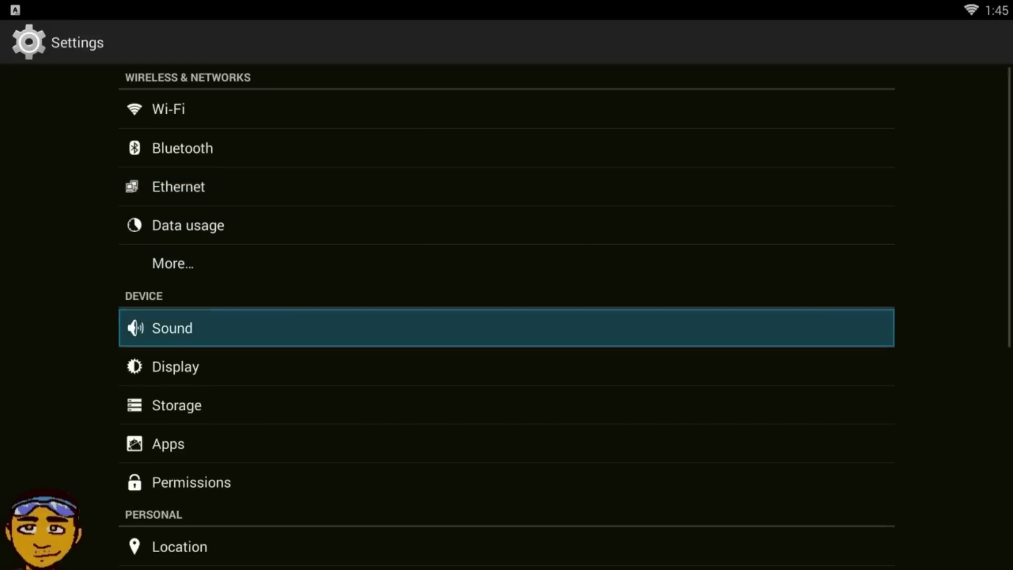
key(Down)
key(Down)
key(Down)
key(Return)
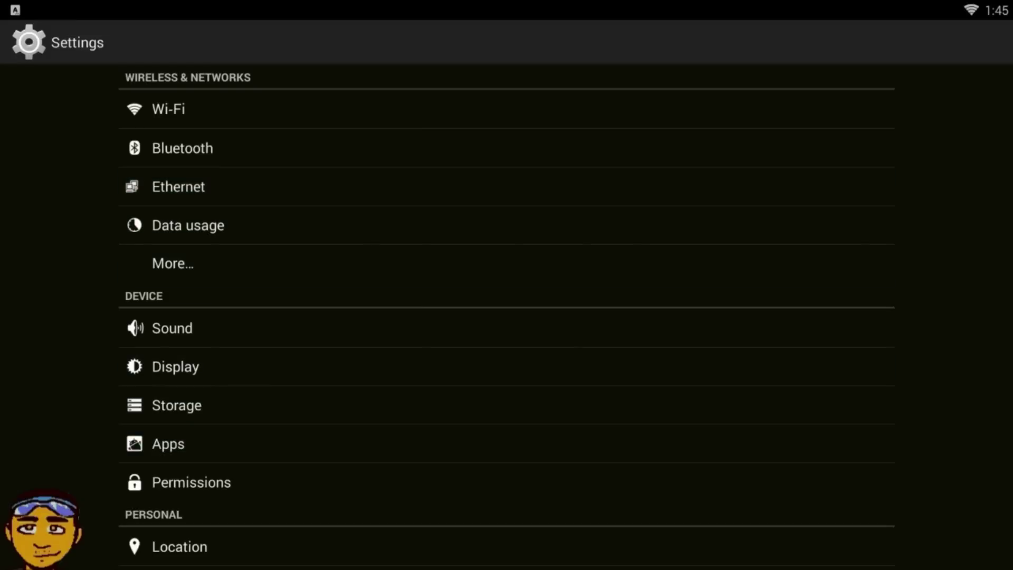
key(Down)
key(Down)
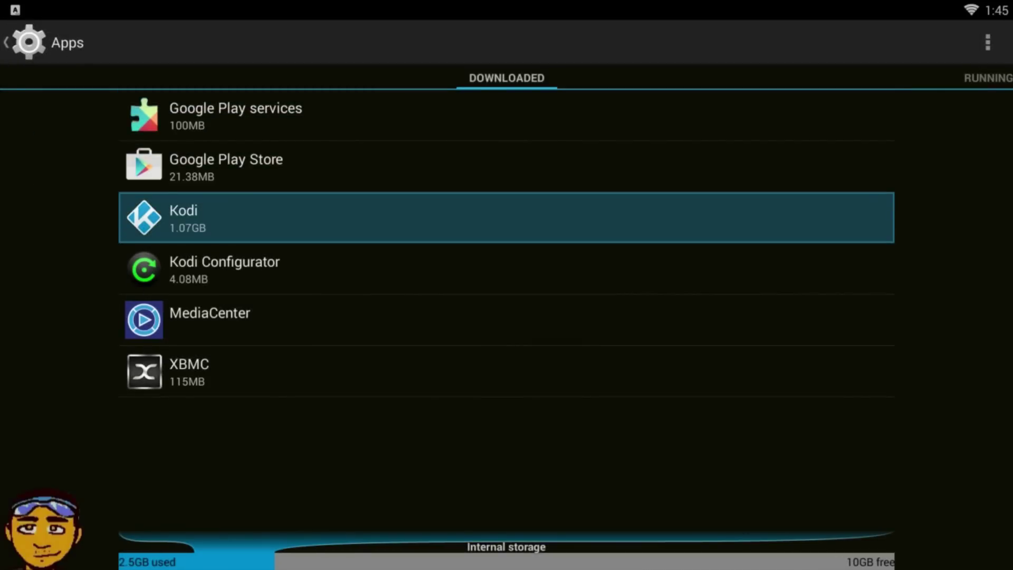
key(Return)
- Uninstall Kodi 15.1, confirm with OK, and back out of Settings
key(Right)
key(Left)
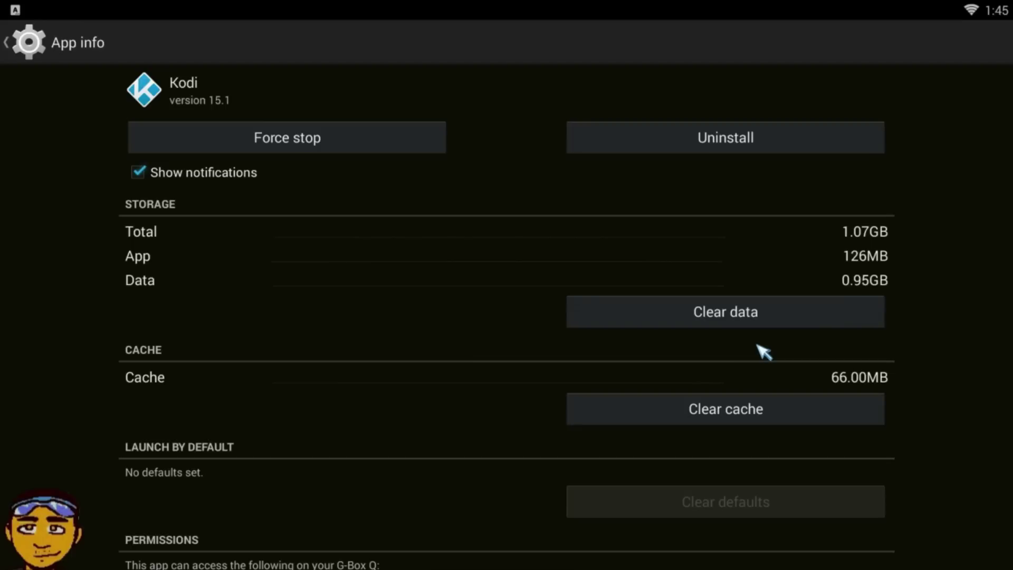
click(609, 145)
click(550, 356)
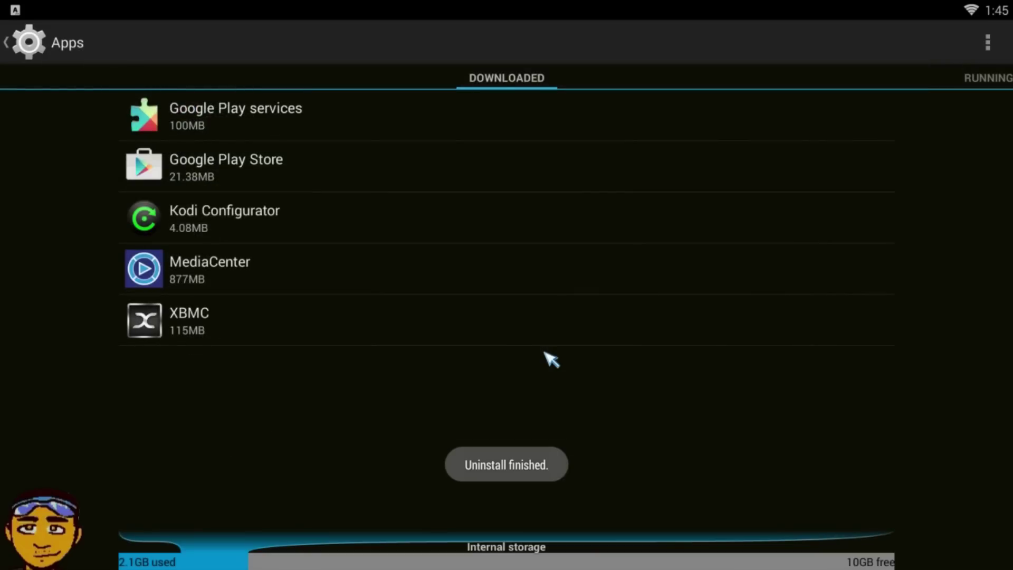
key(Escape)
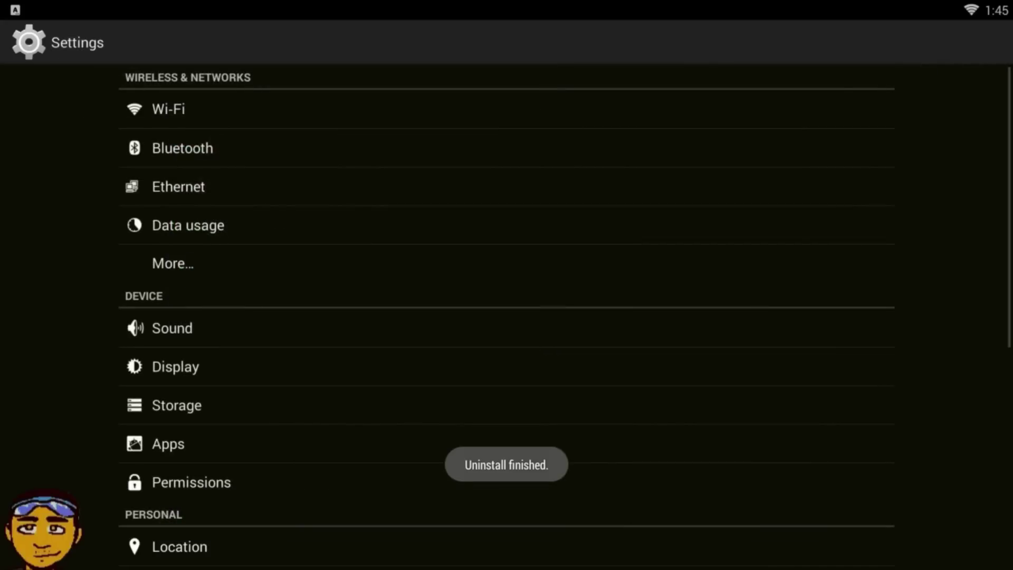
key(Escape)
- Confirm Favorites holds only MediaCenter and Kodi Configurator, then move to the FileBrowser tile
key(Up)
key(Up)
key(Up)
key(Up)
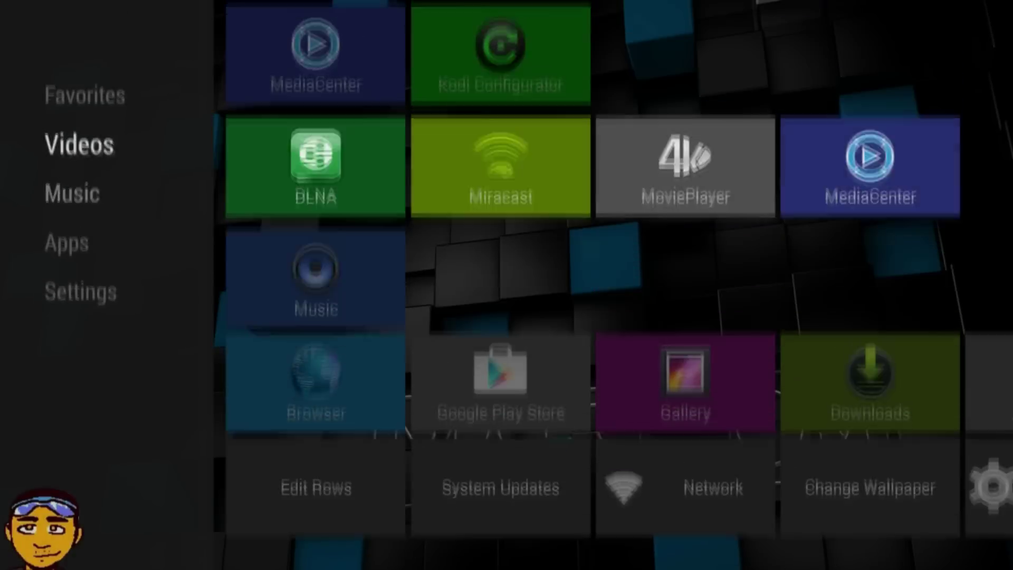
key(Right)
key(Right)
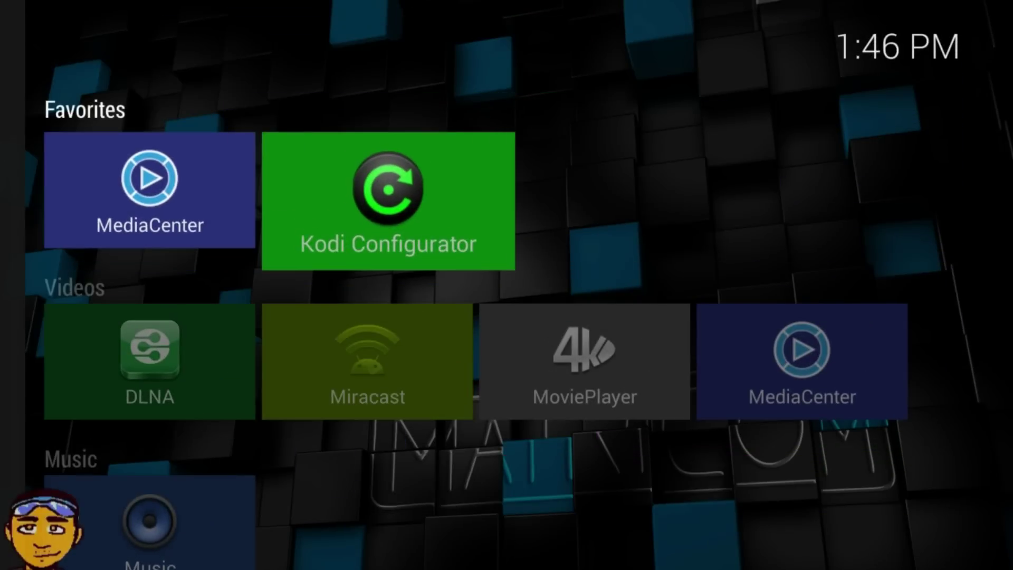
key(Left)
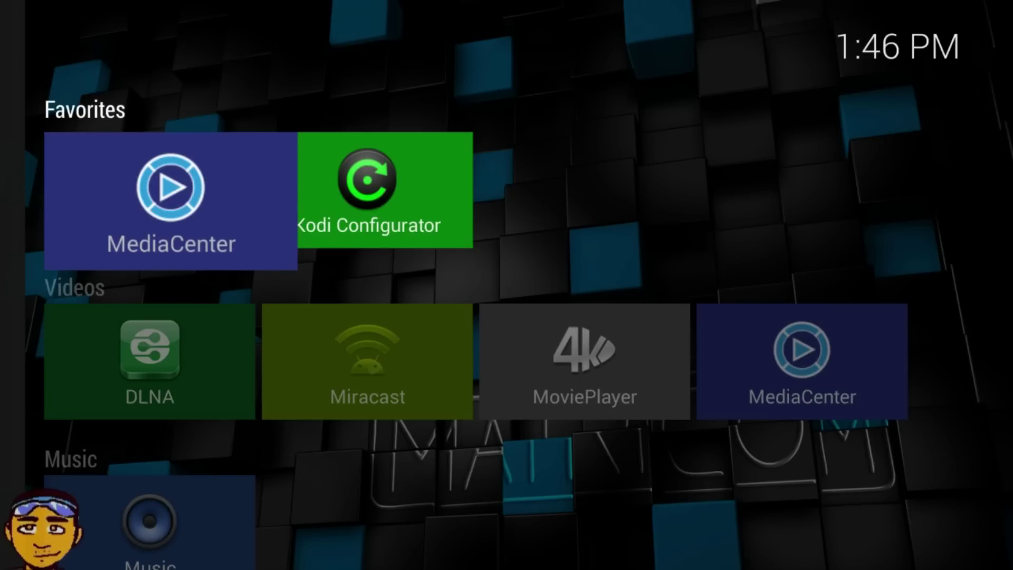
key(Down)
key(Down)
key(Down)
key(Right)
key(Right)
key(Right)
key(Right)
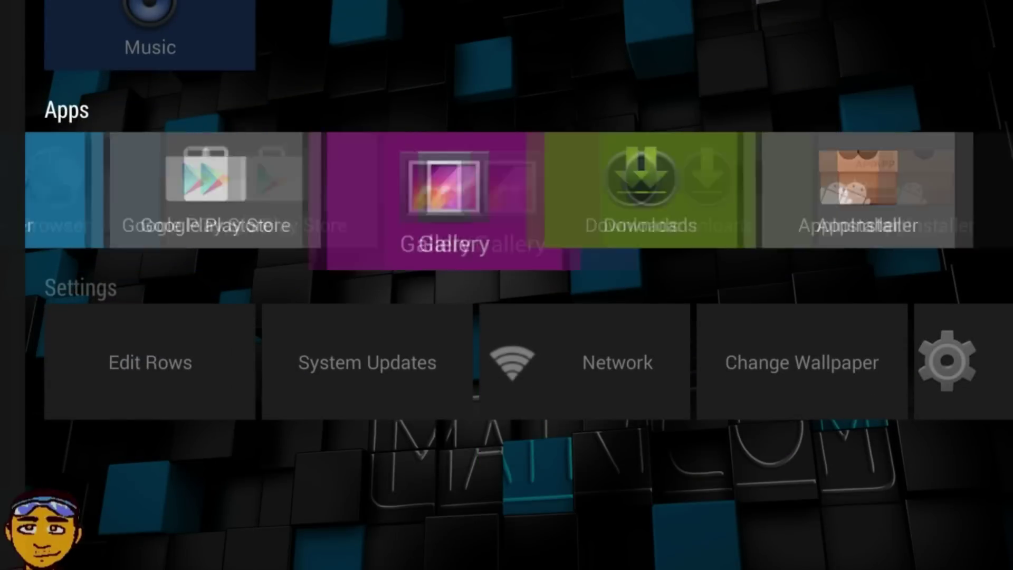
key(Right)
key(Right)
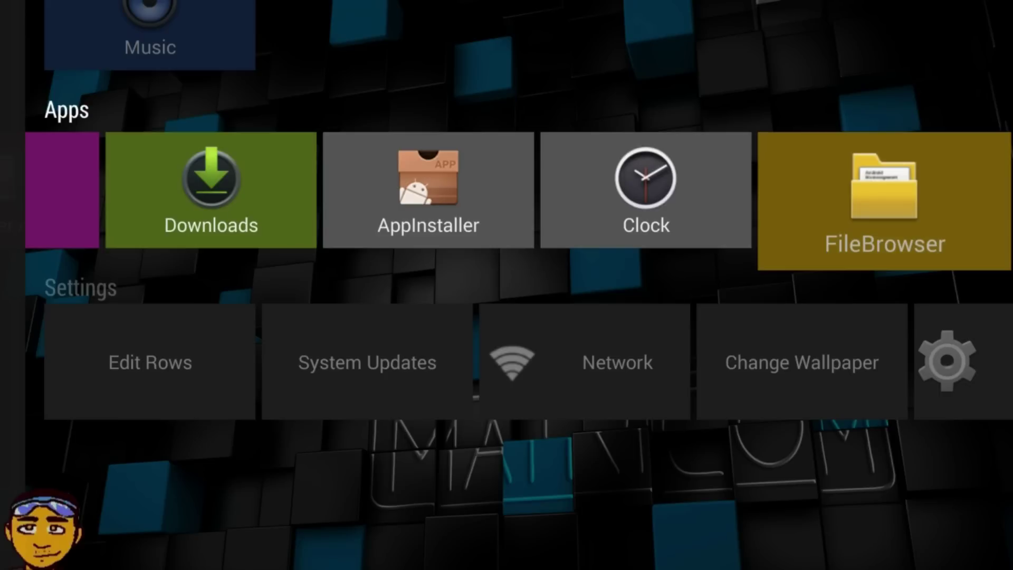
- Relaunch FileBrowser after the SD card mounts and show the Device List with External Storage Card
click(871, 242)
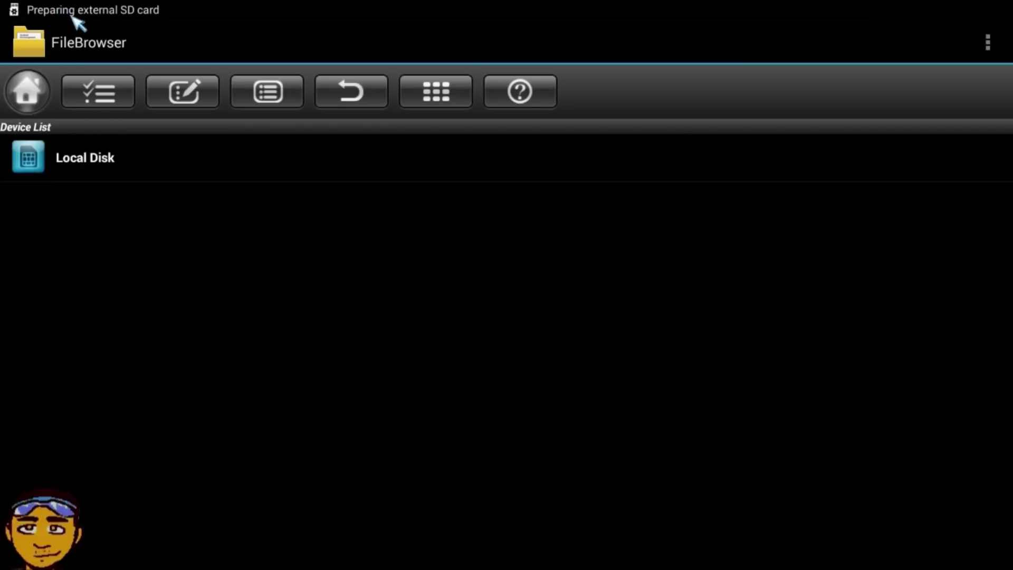
click(40, 101)
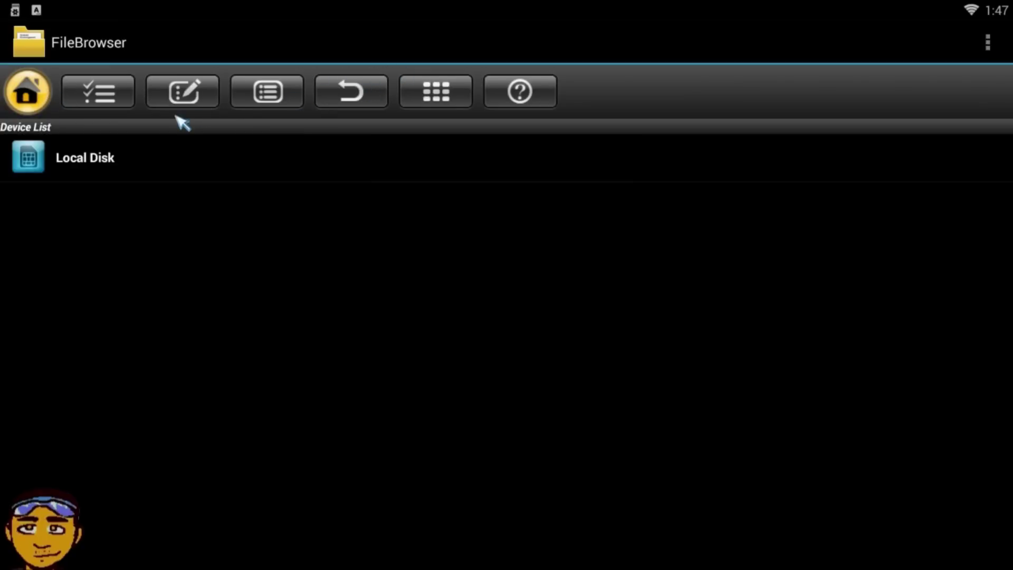
key(Escape)
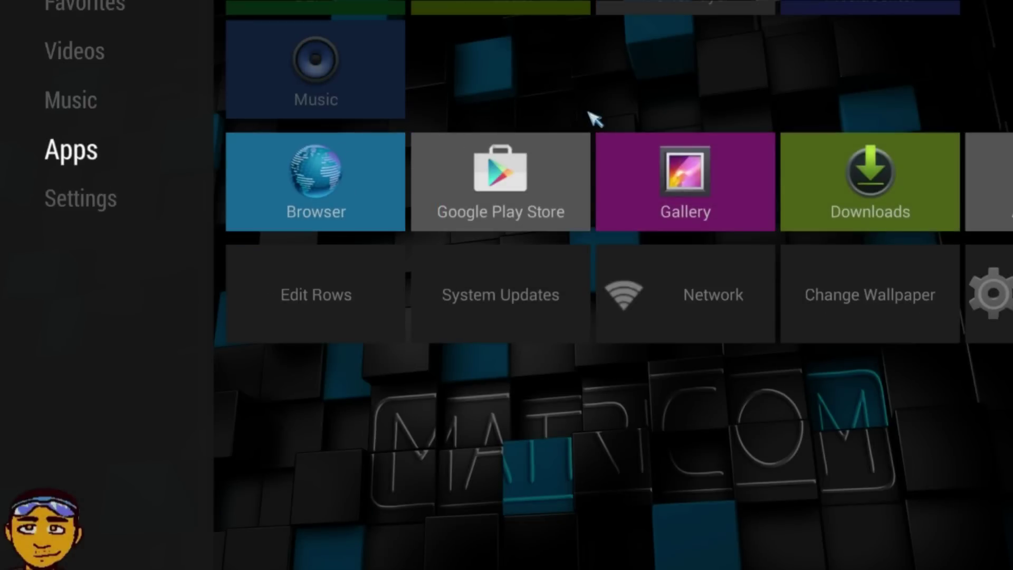
key(Right)
key(Right)
key(Right)
key(Right)
key(Right)
key(Right)
key(Right)
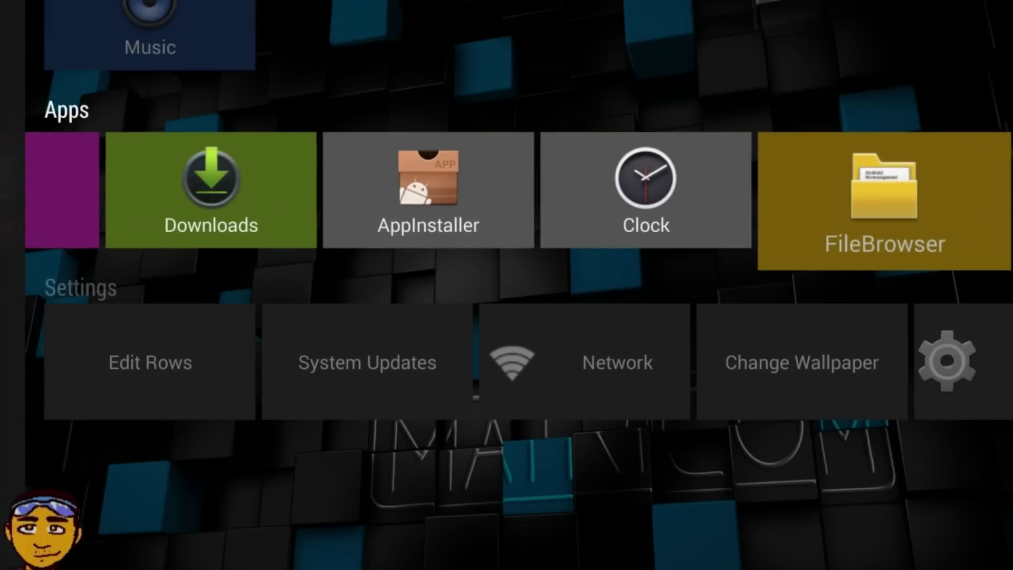
key(Return)
key(Down)
key(Up)
key(Up)
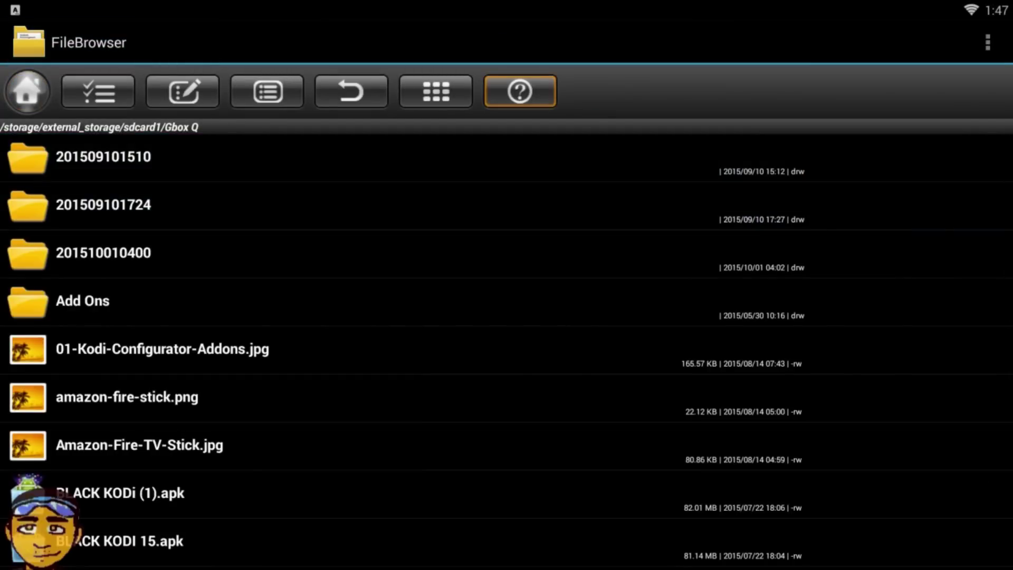
click(38, 101)
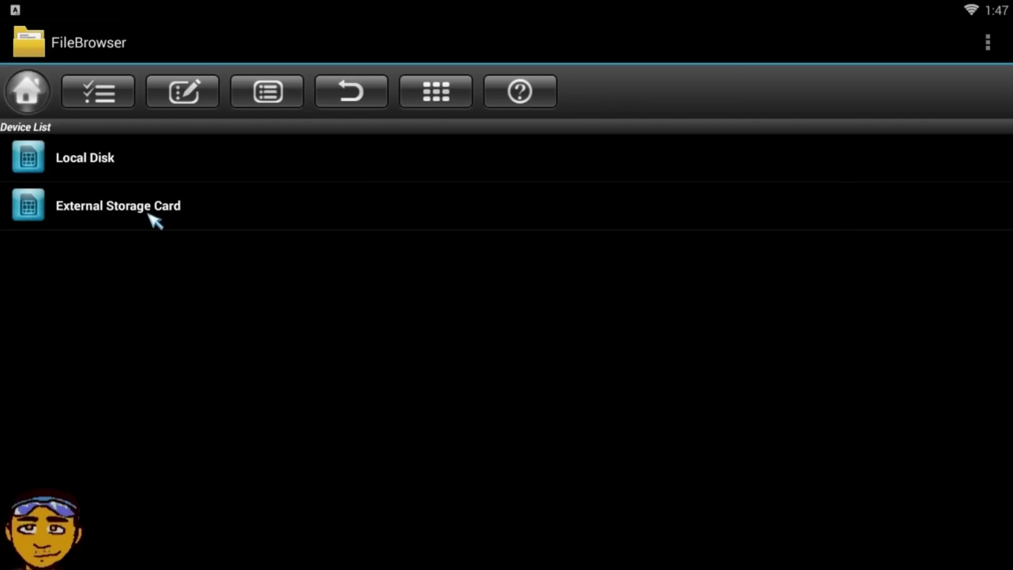
- Open External Storage Card > Gbox Q, scroll to the kodi .apk files, then return home
click(149, 214)
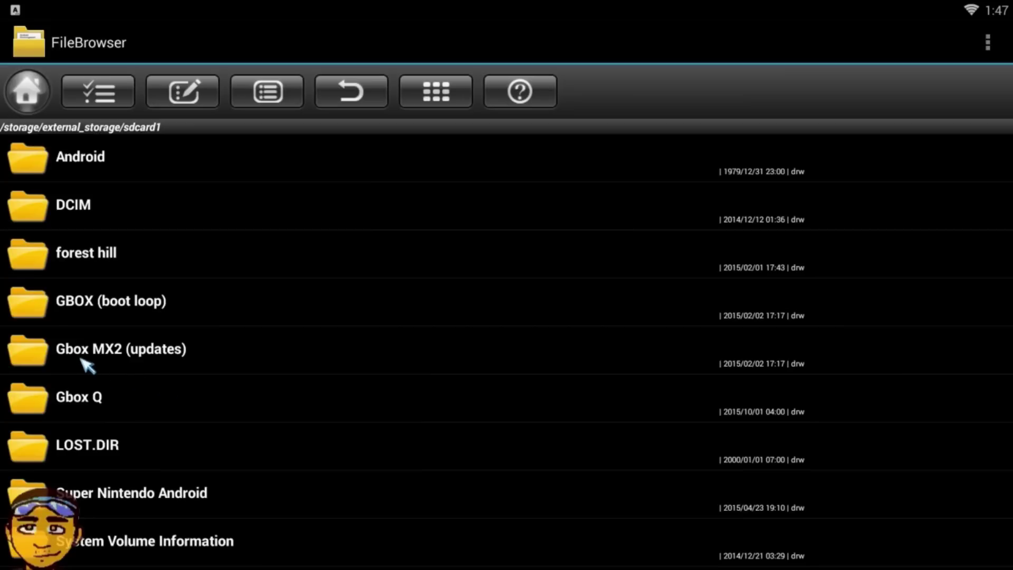
click(97, 398)
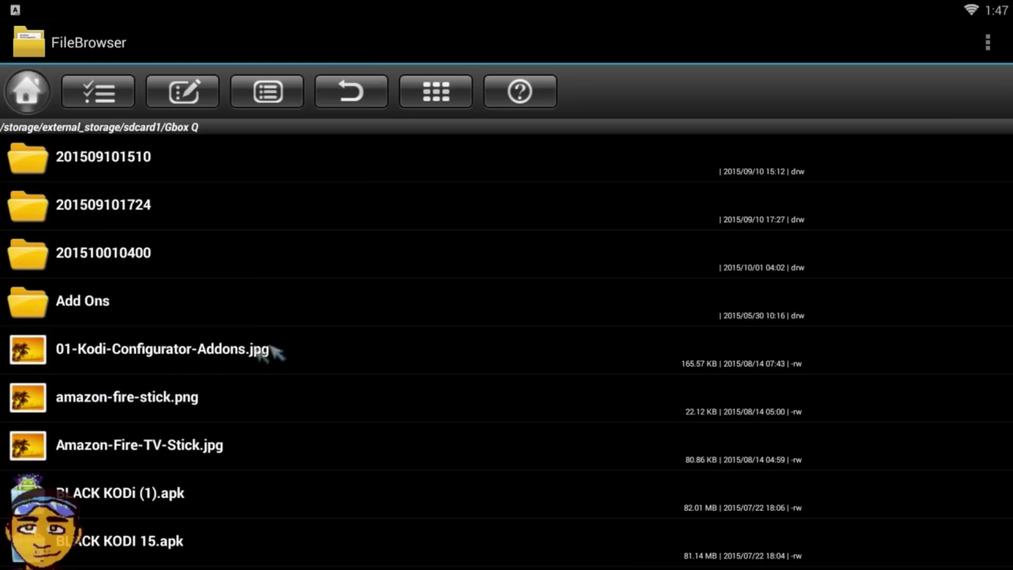
drag(288, 362, 272, 227)
drag(257, 430, 252, 304)
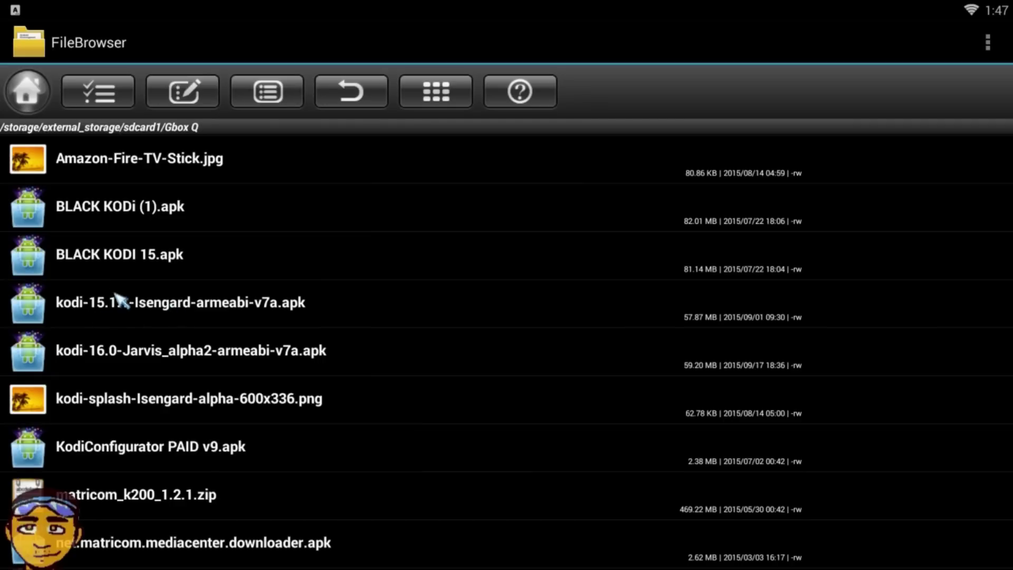
drag(197, 219, 210, 200)
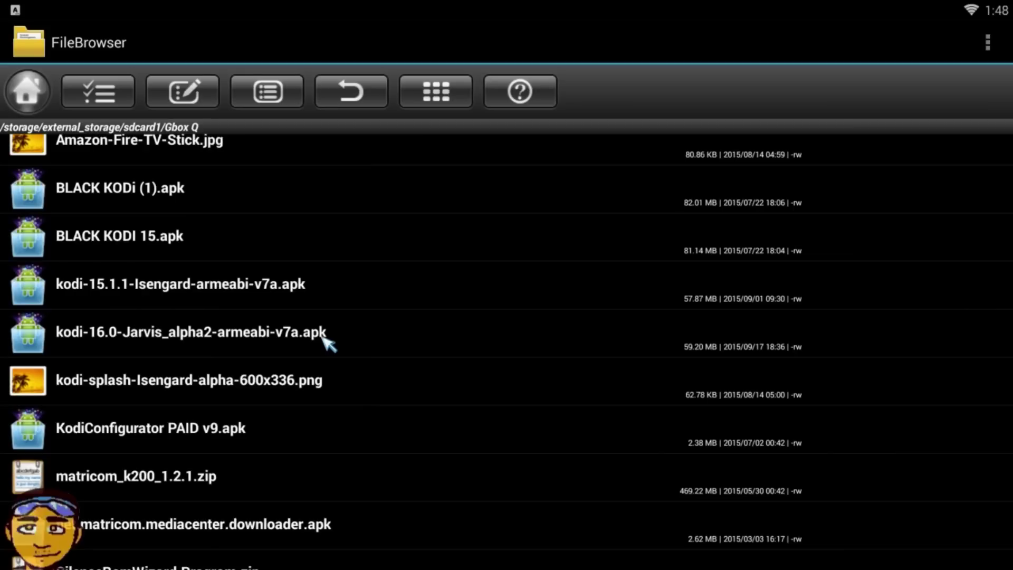
key(Home)
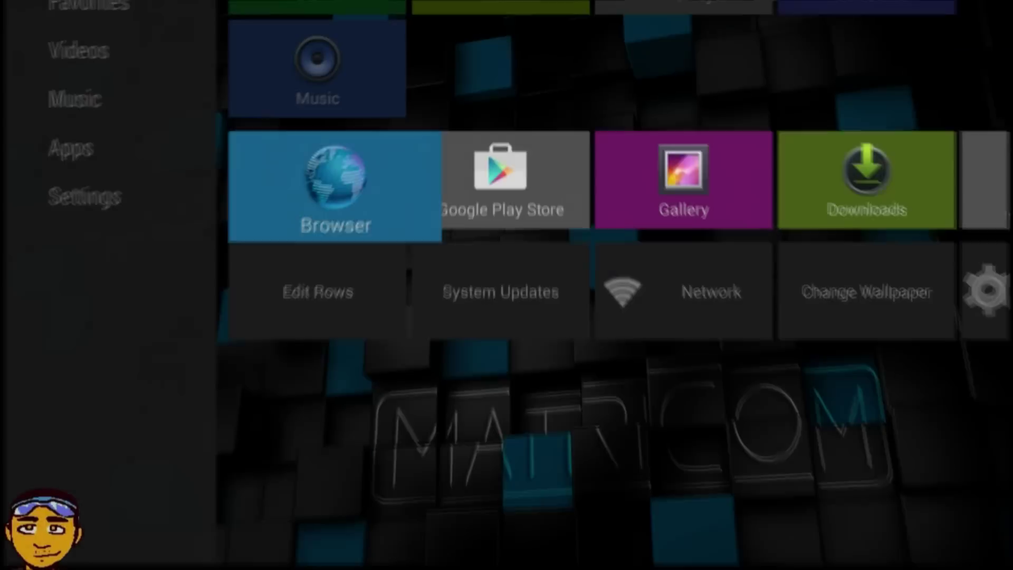
- Launch the Browser app from the launcher's Apps row
key(Up)
key(Up)
key(Up)
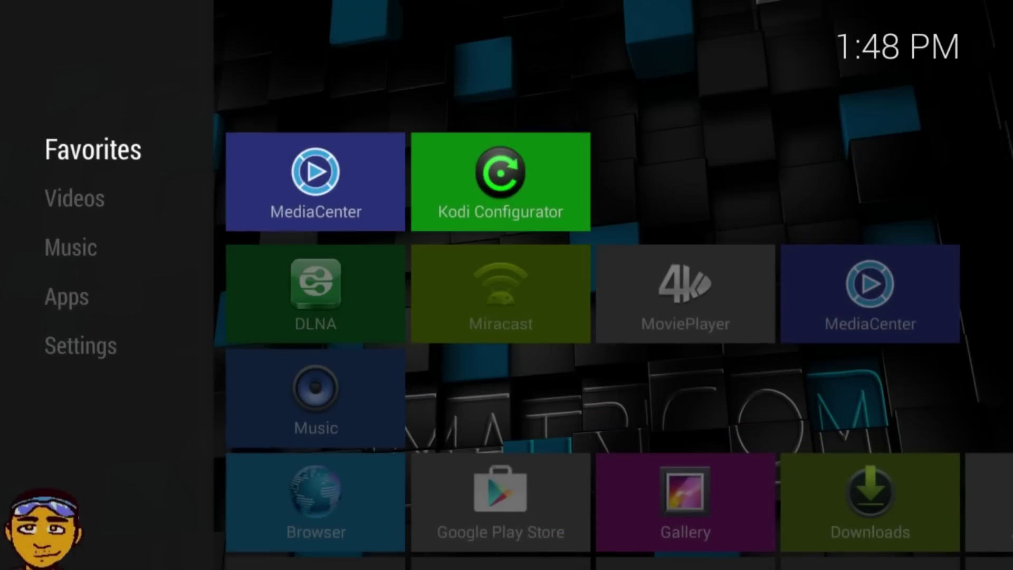
key(Down)
key(Down)
key(Down)
key(Right)
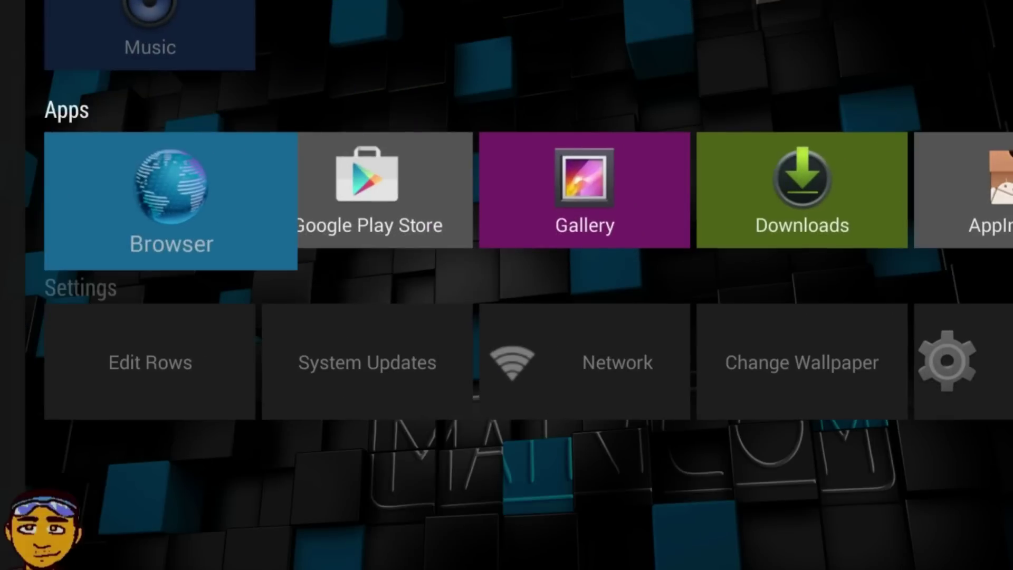
key(Right)
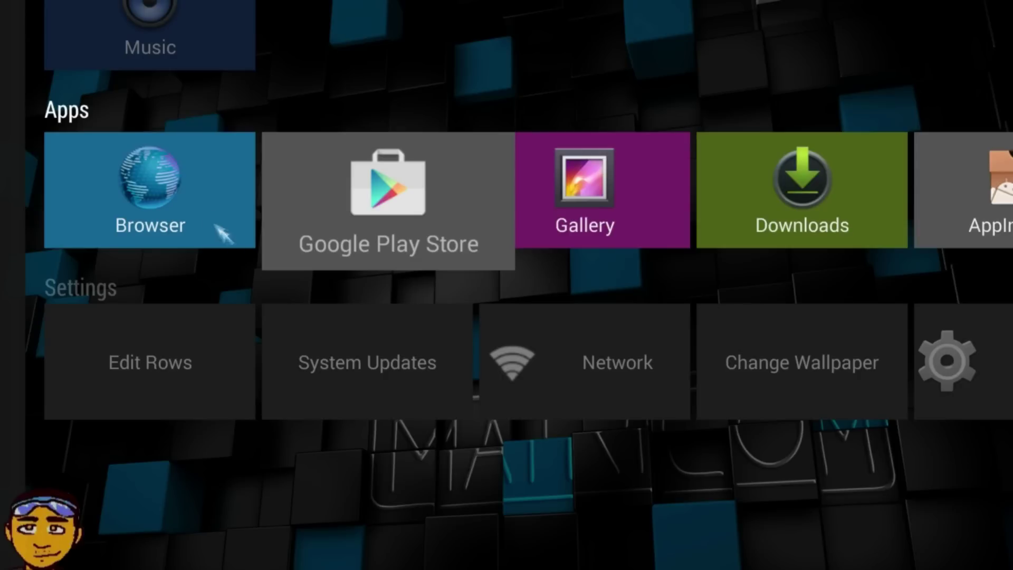
click(196, 201)
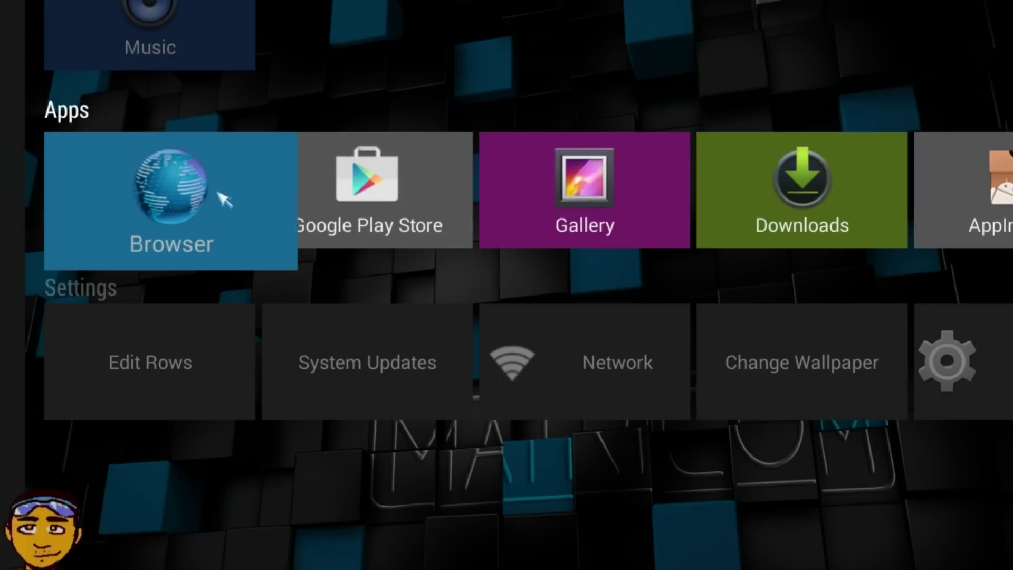
click(220, 199)
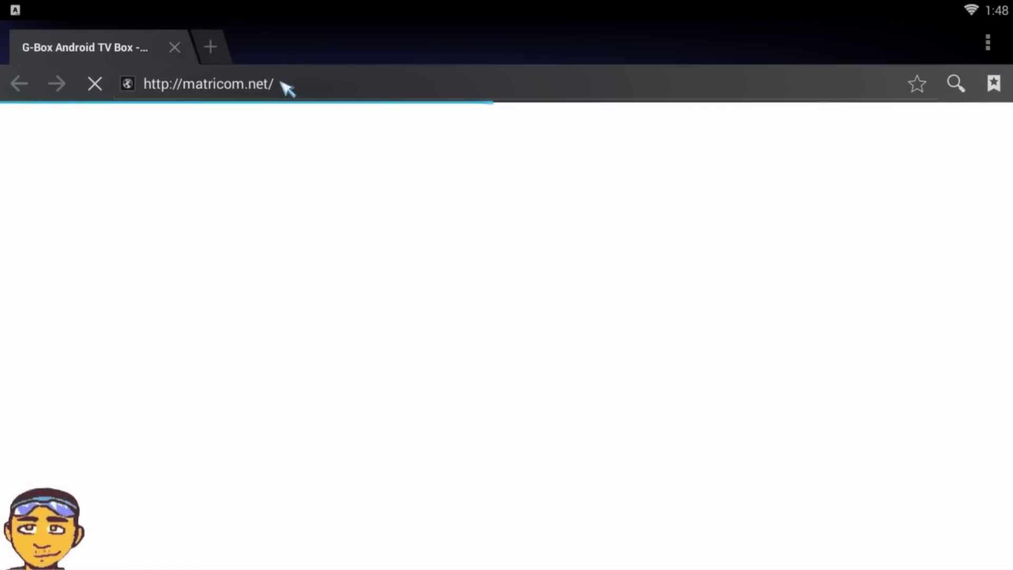
- Load google.com in the browser's address bar
click(287, 87)
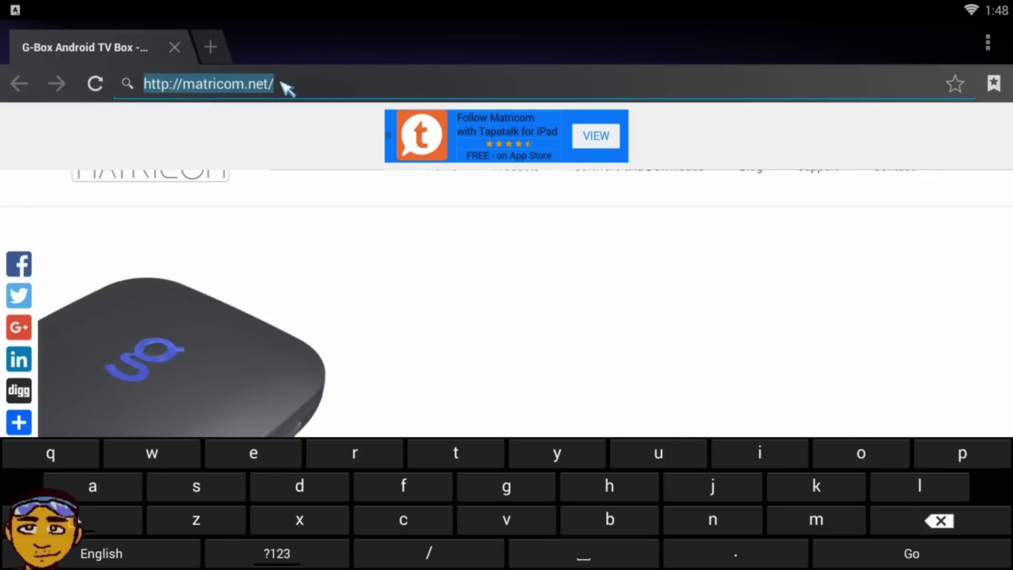
text(google.com)
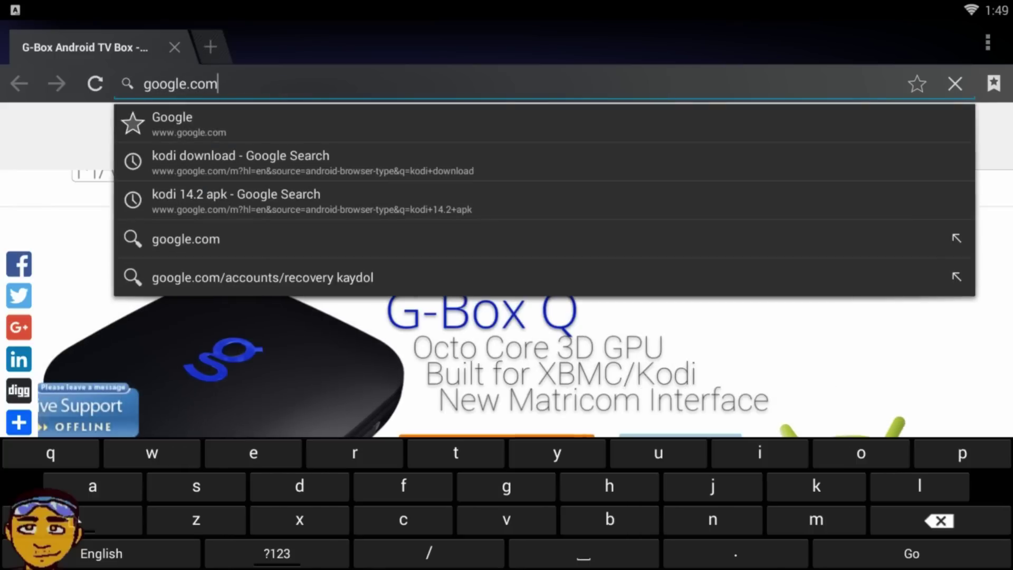
key(Return)
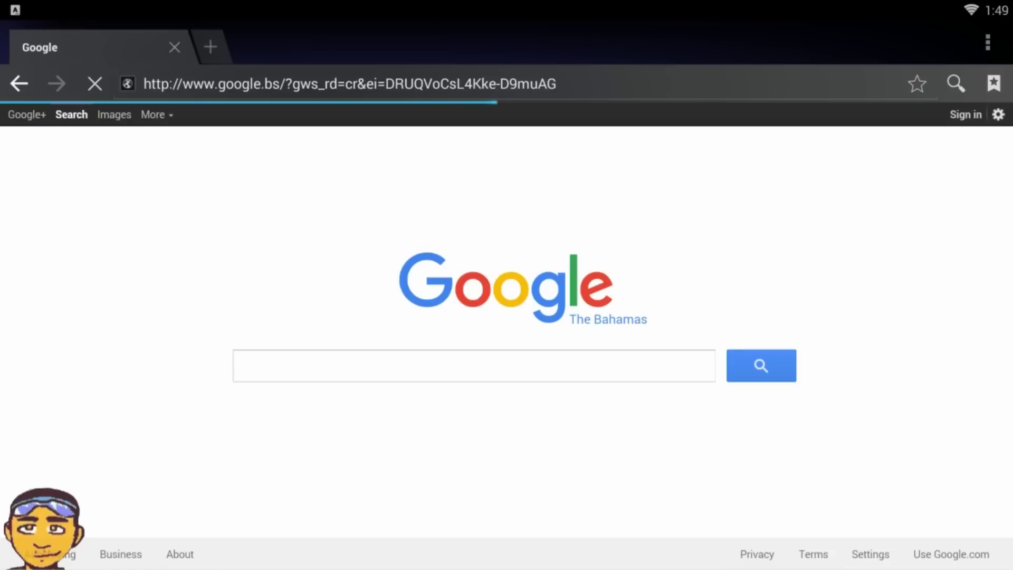
- Search Google for 'kodi download' and open the Downloads | Kodi result
click(429, 362)
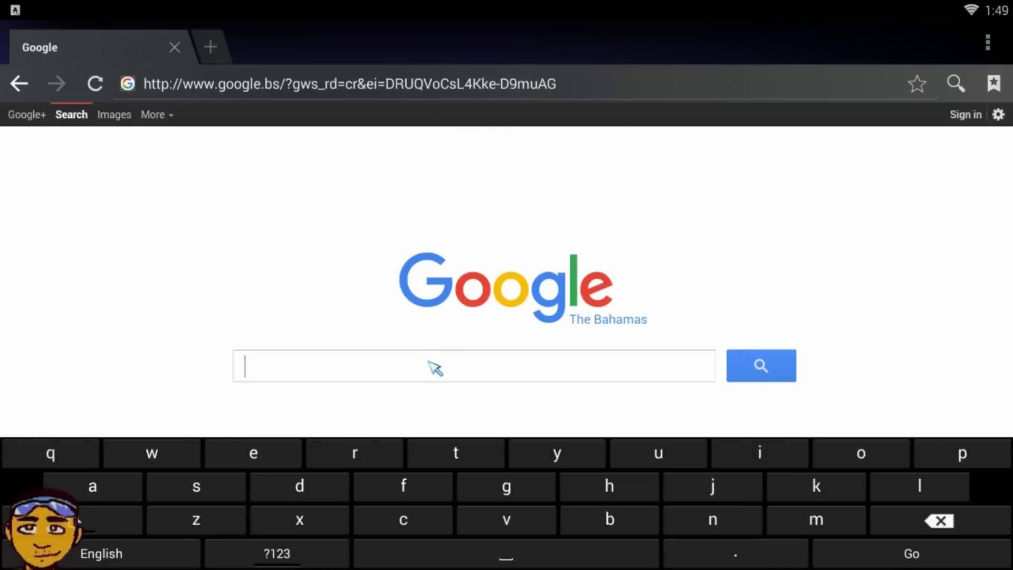
text(kodi download)
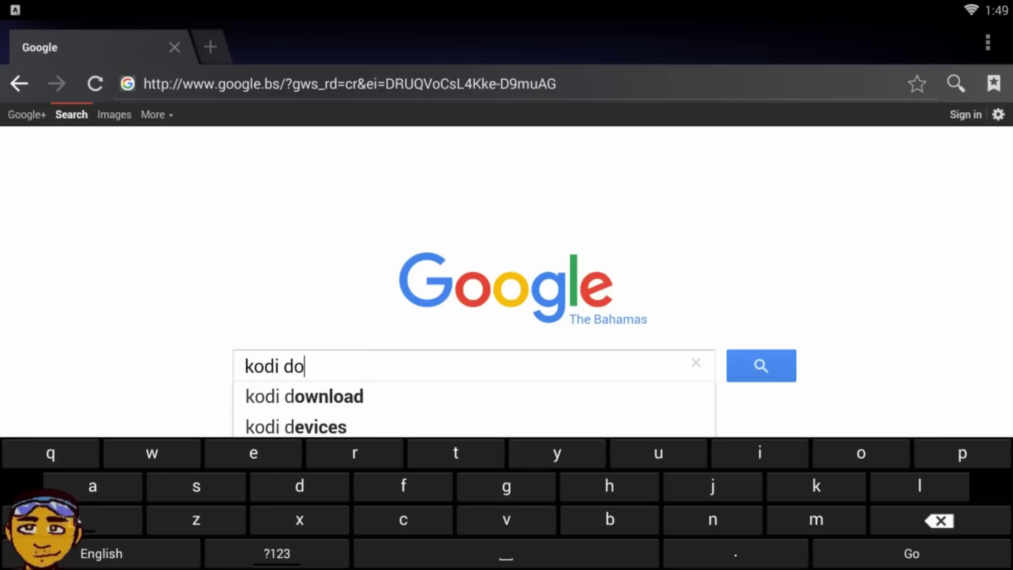
key(Return)
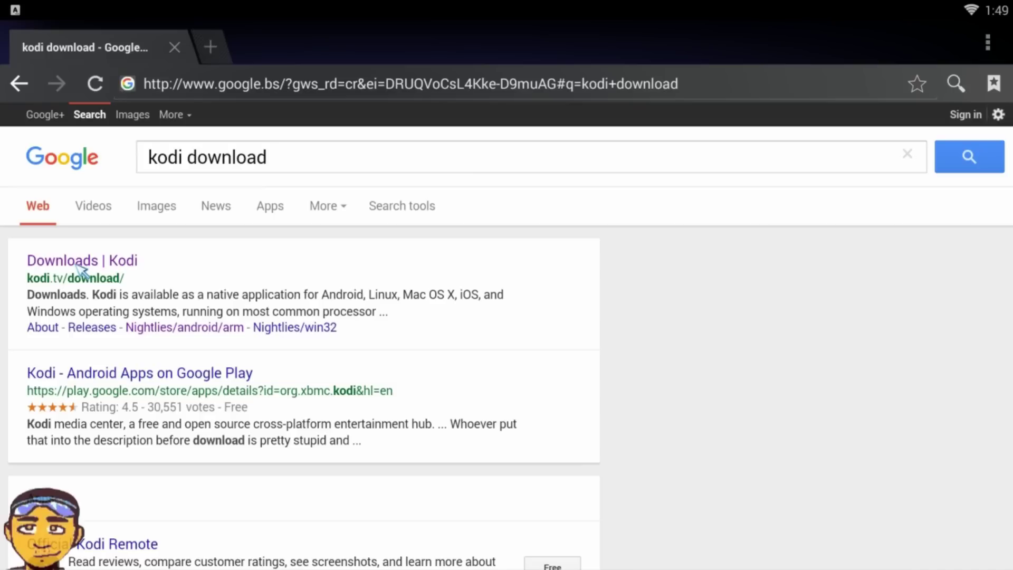
click(82, 271)
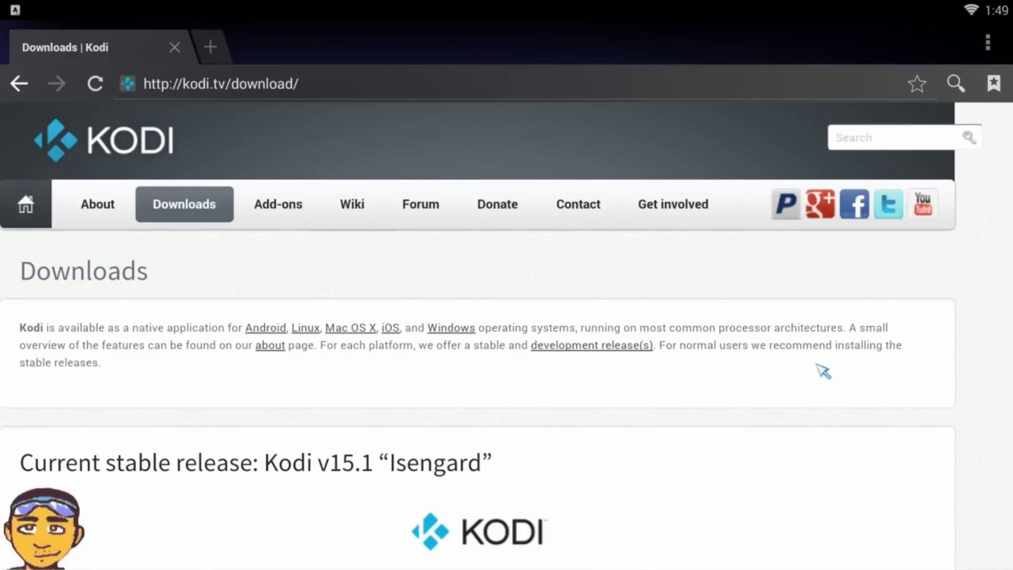
- Swipe the kodi.tv/download page up to show Android's Google Play, ARM and x86 options
drag(823, 371, 818, 283)
drag(965, 316, 960, 106)
drag(947, 276, 931, 255)
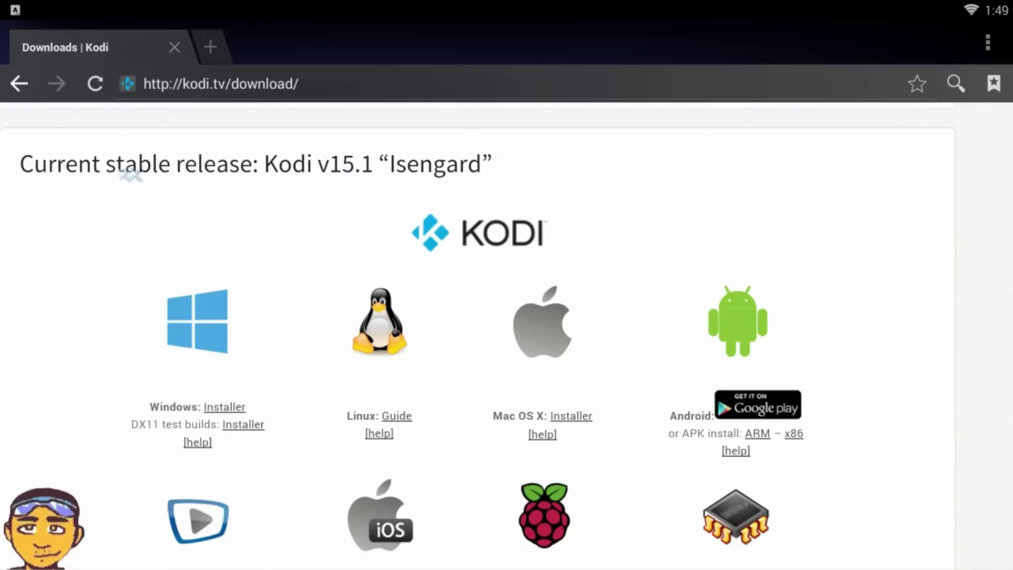
drag(933, 307, 927, 186)
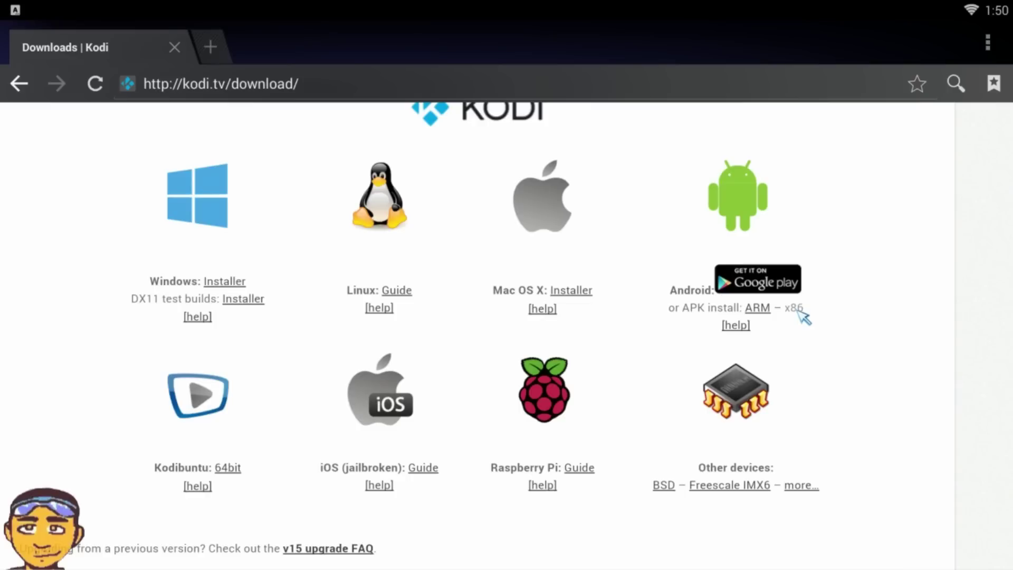
- Scroll past the v15.2 RC2 section to the Kodi v16.0 Jarvis development build links
scroll(829, 301, down, 2)
scroll(823, 259, up, 2)
scroll(813, 308, down, 5)
scroll(854, 292, down, 2)
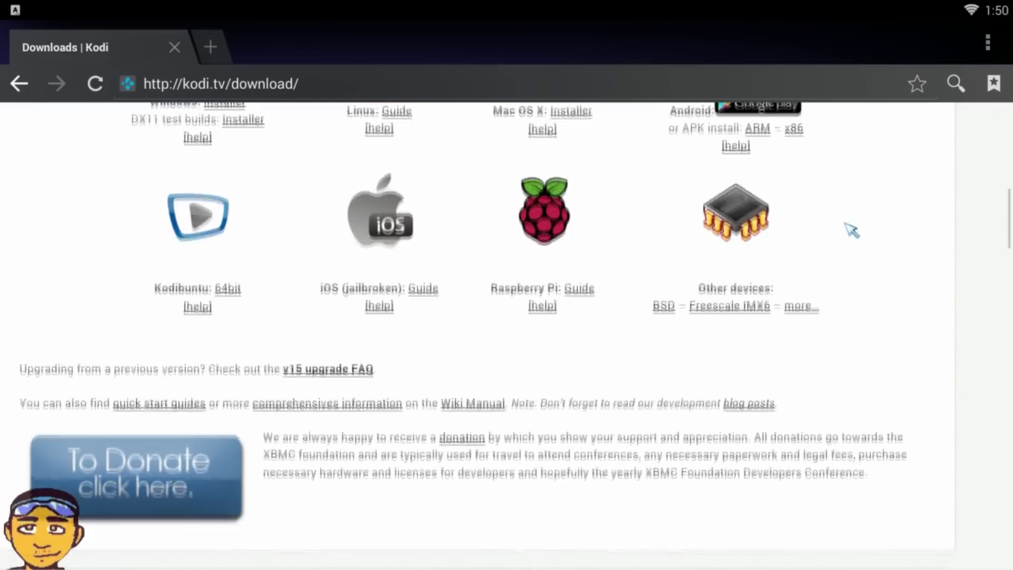
scroll(847, 248, up, 1)
scroll(844, 254, down, 5)
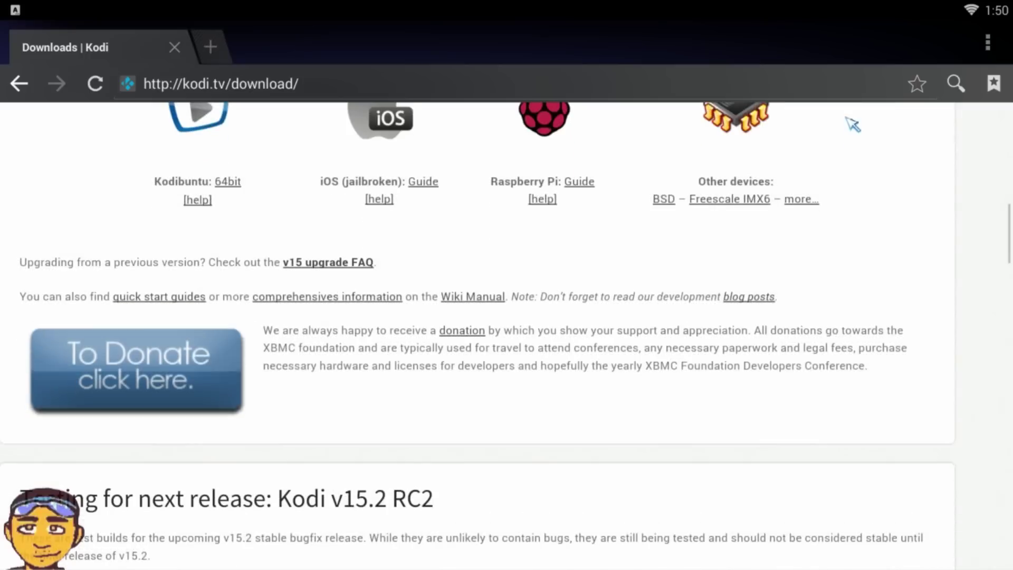
scroll(878, 274, down, 8)
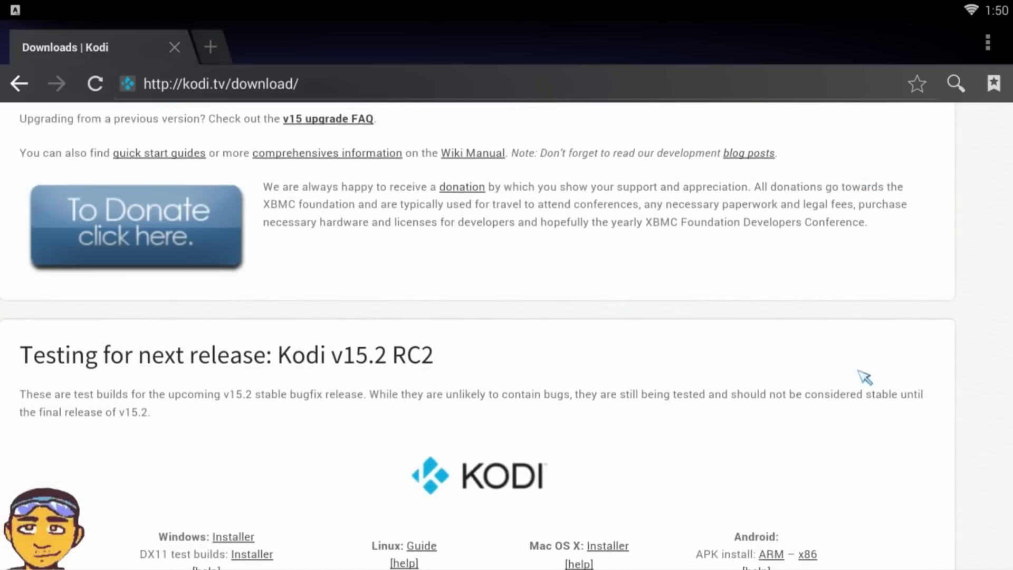
scroll(860, 378, down, 5)
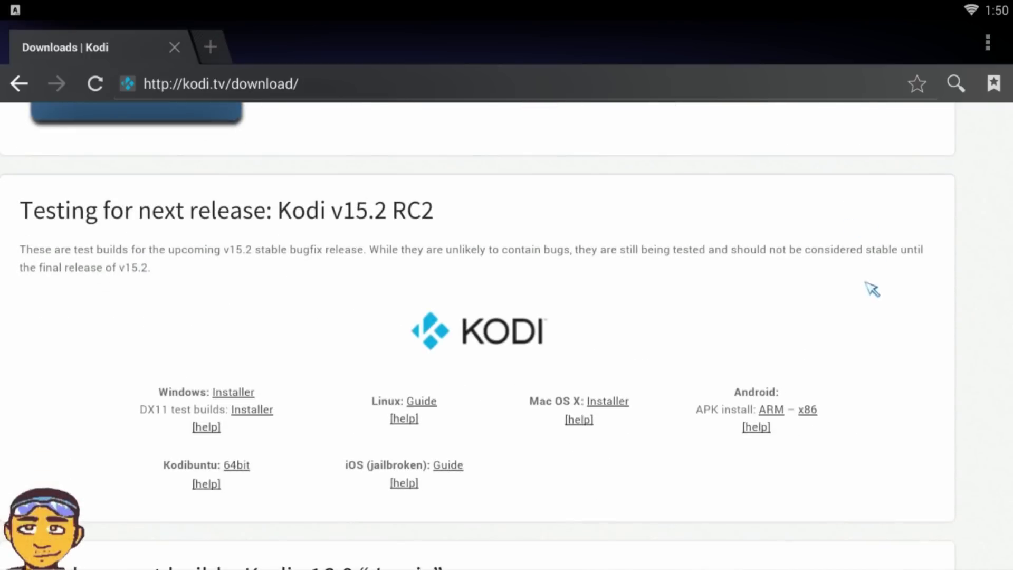
scroll(870, 289, down, 2)
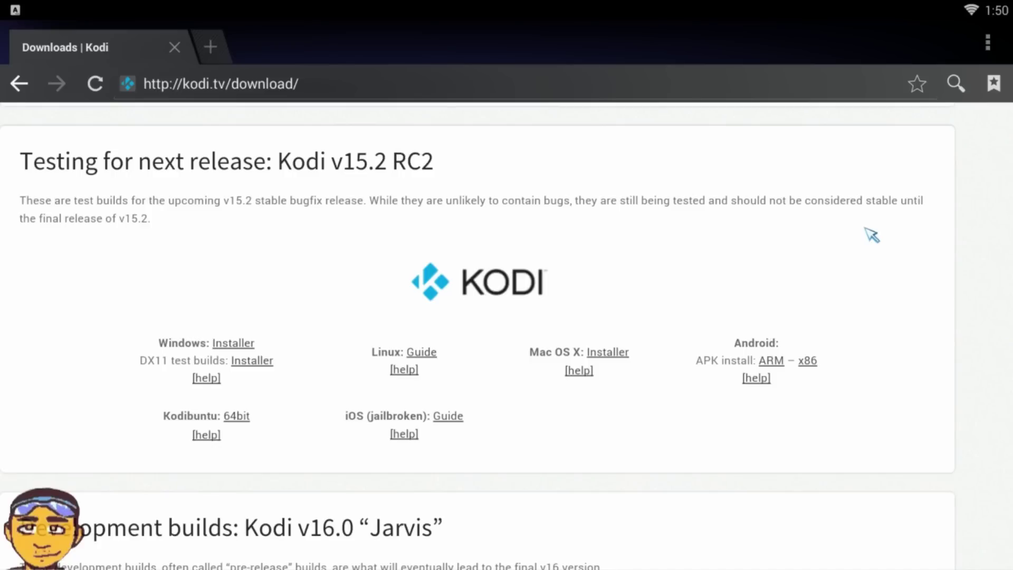
scroll(922, 262, down, 3)
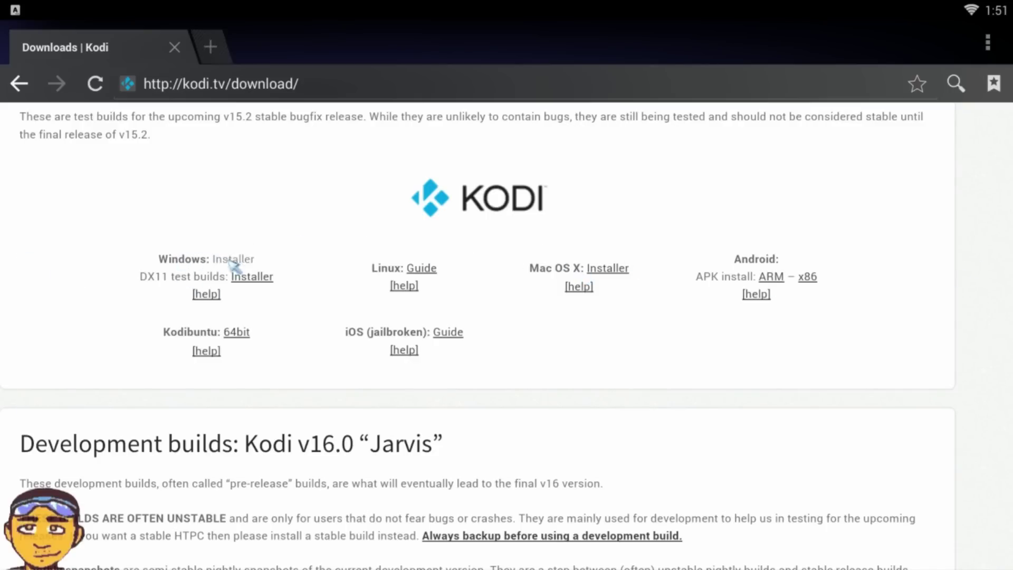
scroll(912, 340, down, 1)
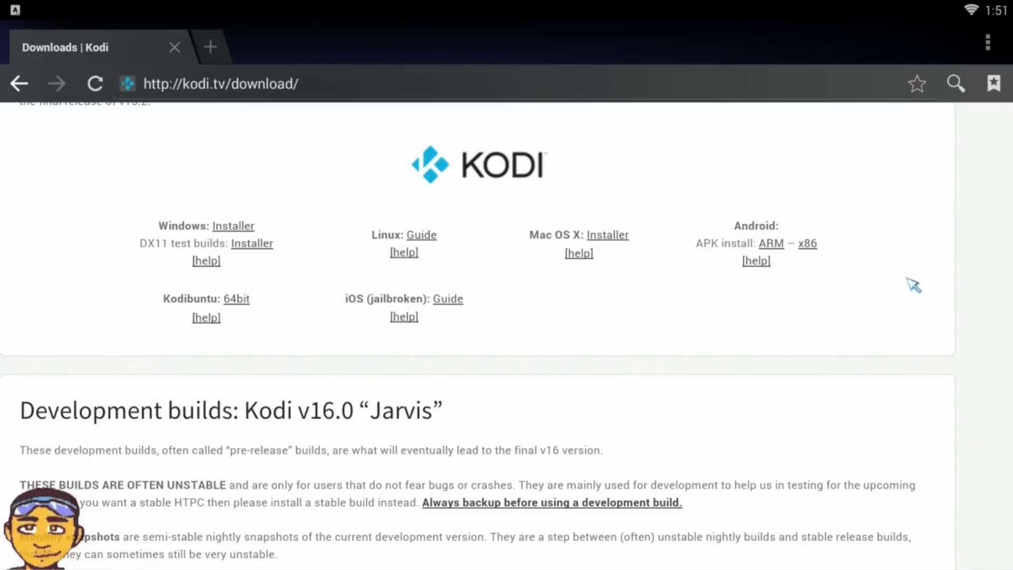
scroll(913, 279, down, 1)
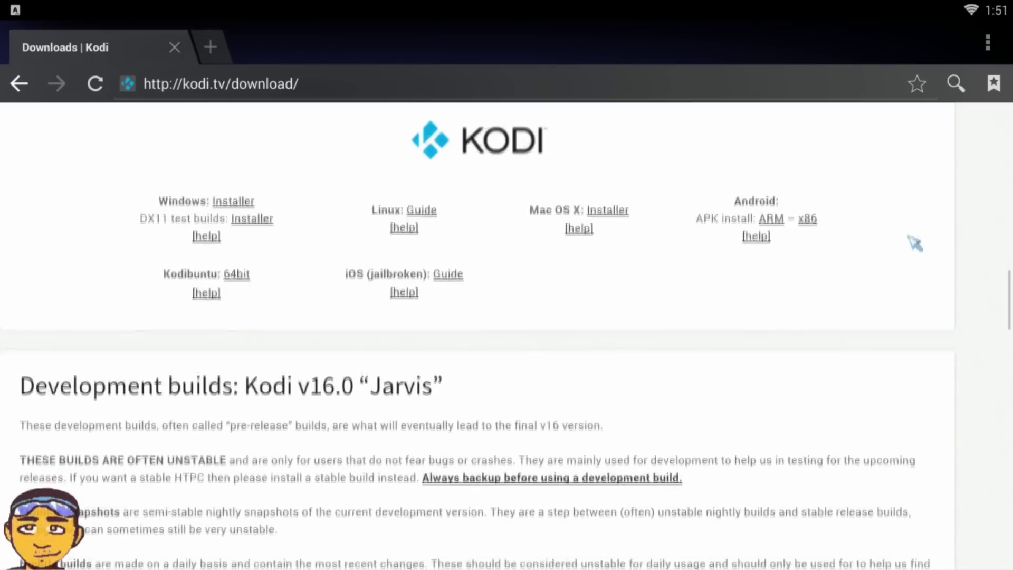
drag(915, 242, 915, 181)
drag(934, 294, 938, 170)
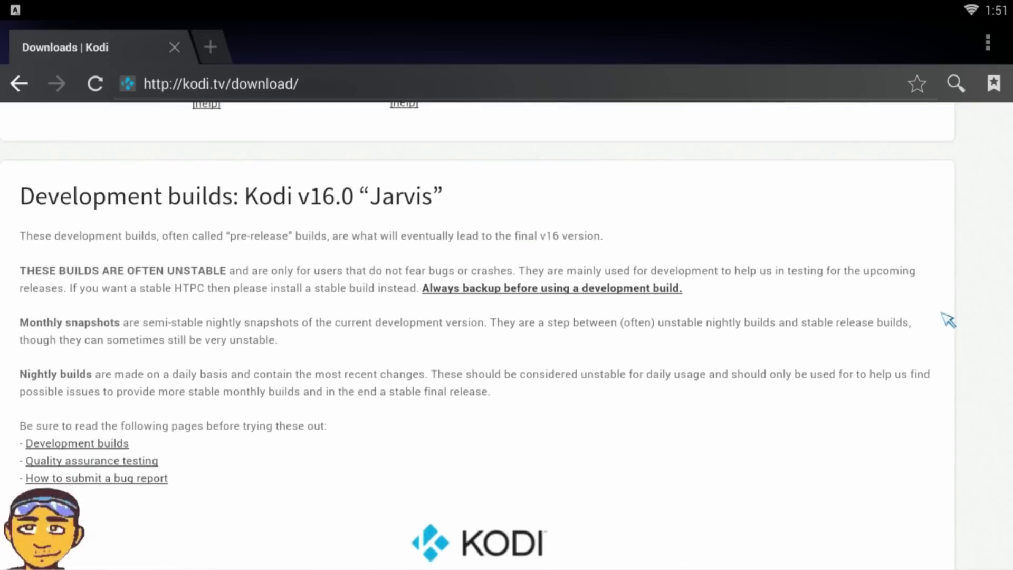
drag(949, 312, 950, 120)
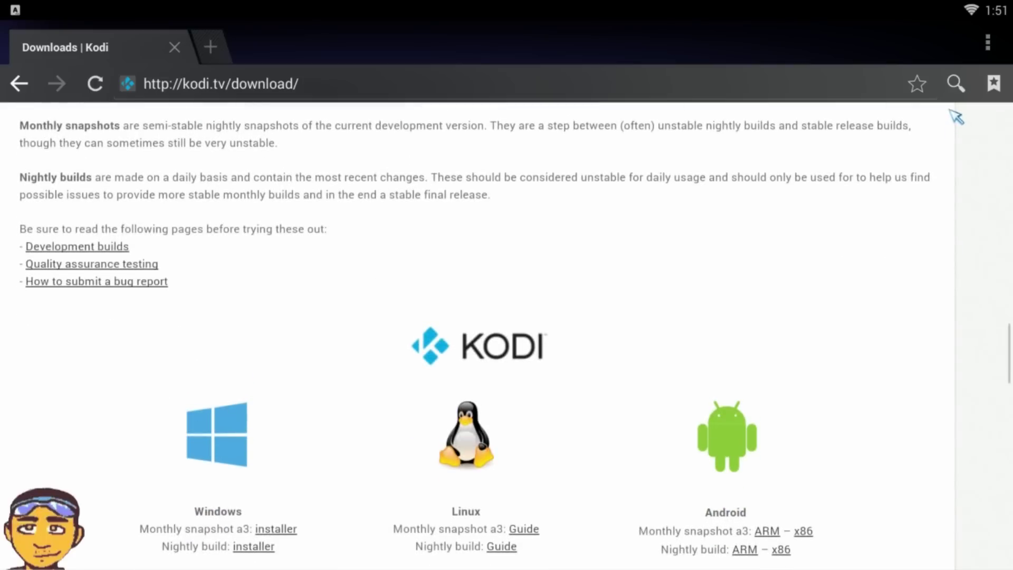
drag(924, 274, 924, 129)
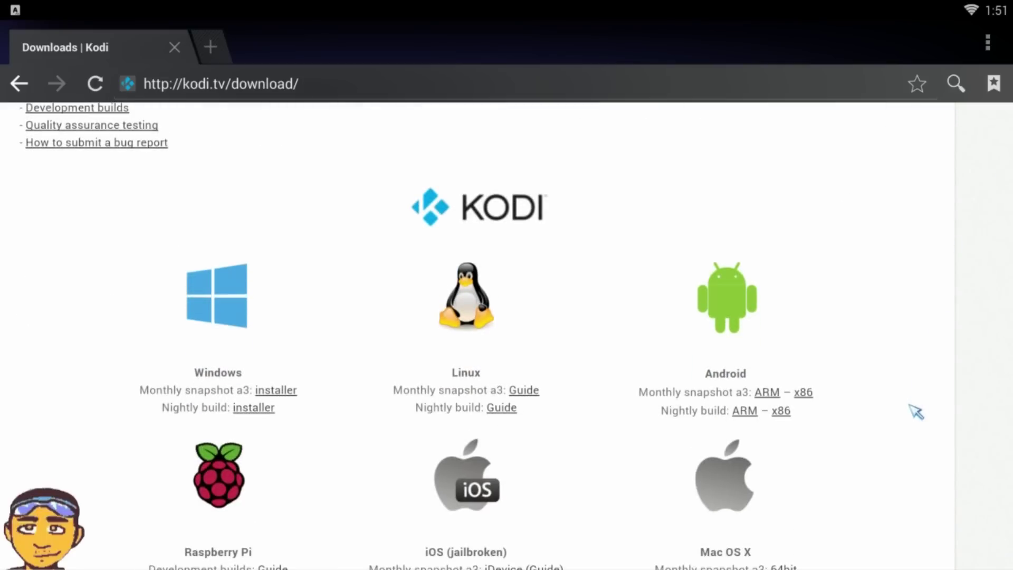
drag(916, 409, 923, 265)
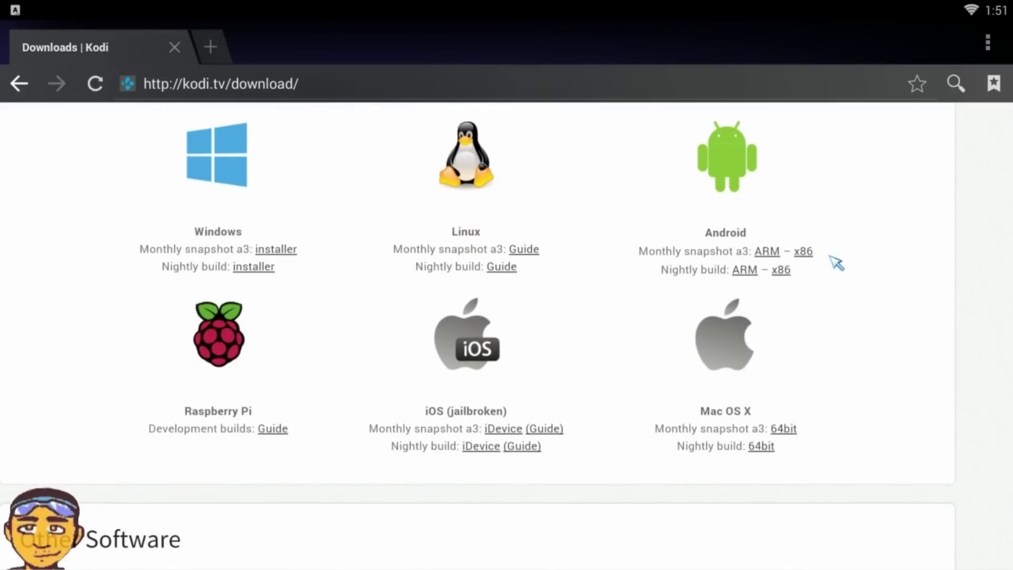
- Download the Android monthly snapshot a3 ARM APK and check its progress in notifications
click(766, 252)
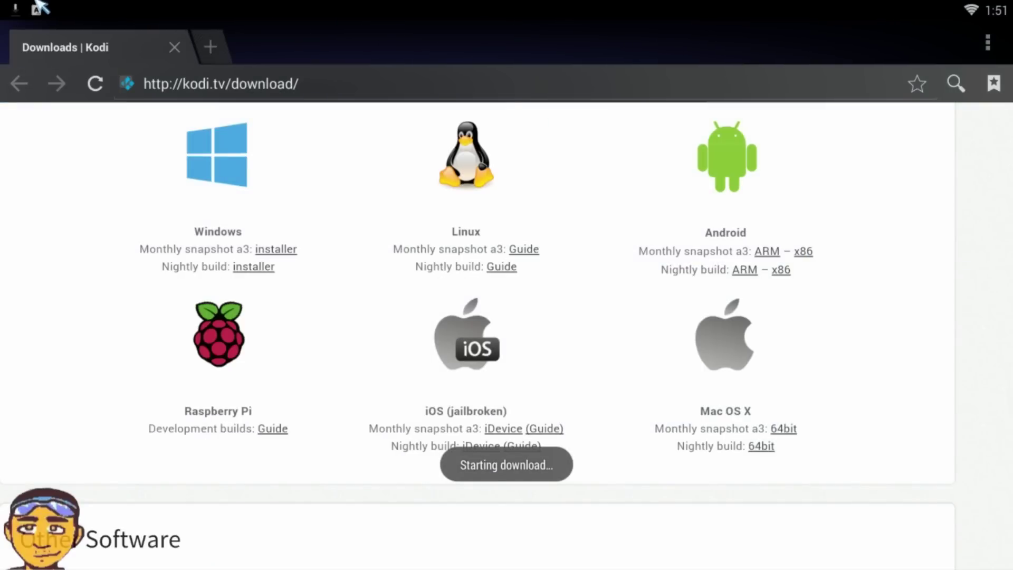
drag(38, 6, 36, 235)
click(32, 334)
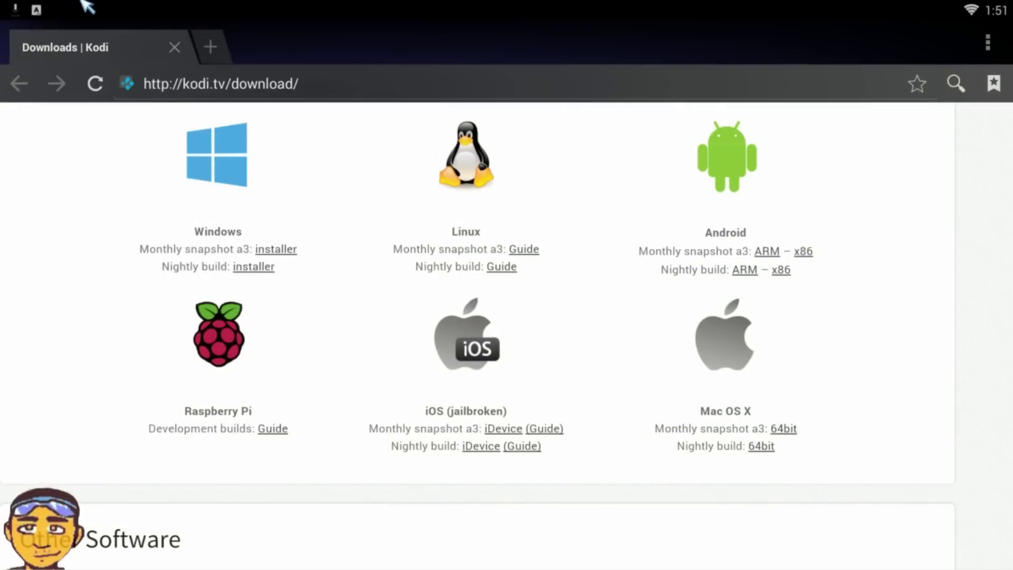
drag(89, 6, 50, 355)
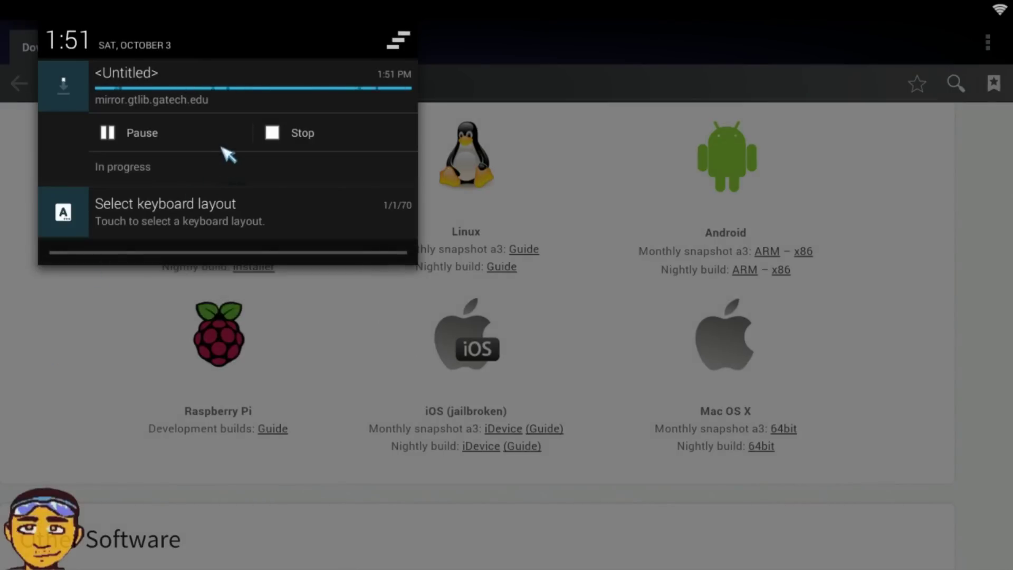